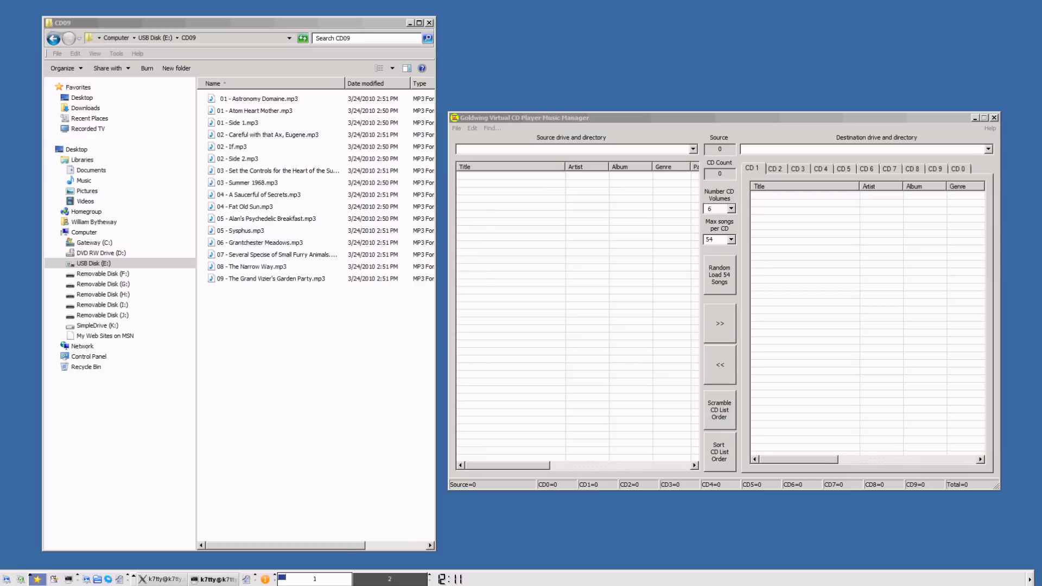
Step: Set the destination folder to the root of USB Disk (E:)
{"action": "left_click", "coordinate": [164, 21]}
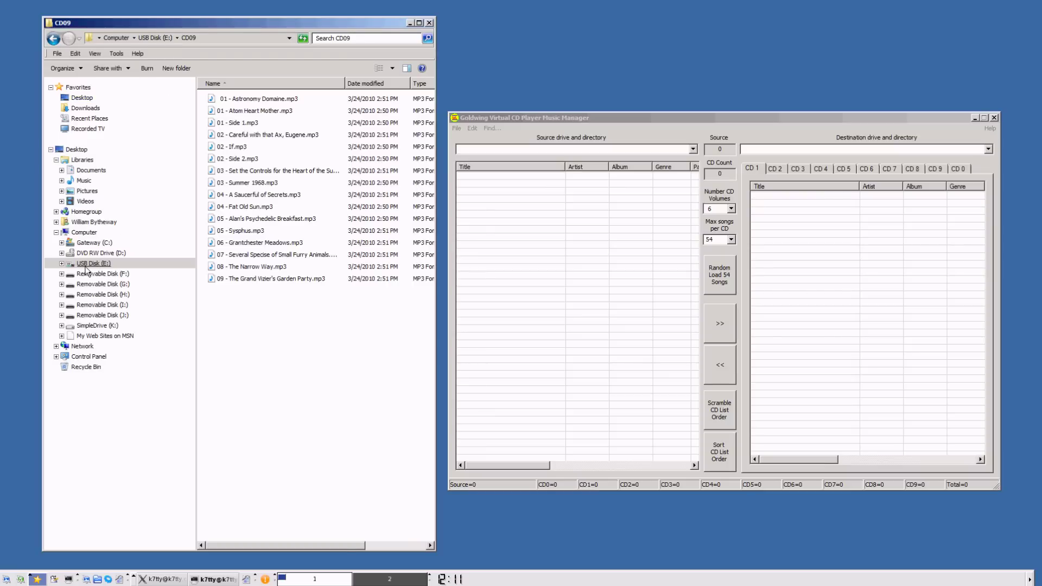
{"action": "left_click", "coordinate": [541, 118]}
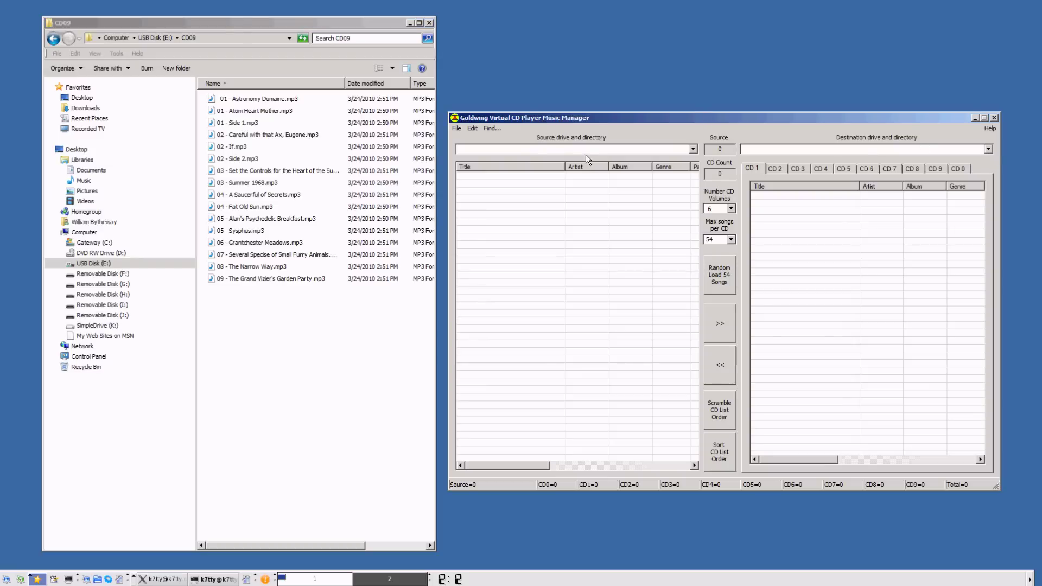
{"action": "left_click", "coordinate": [457, 128]}
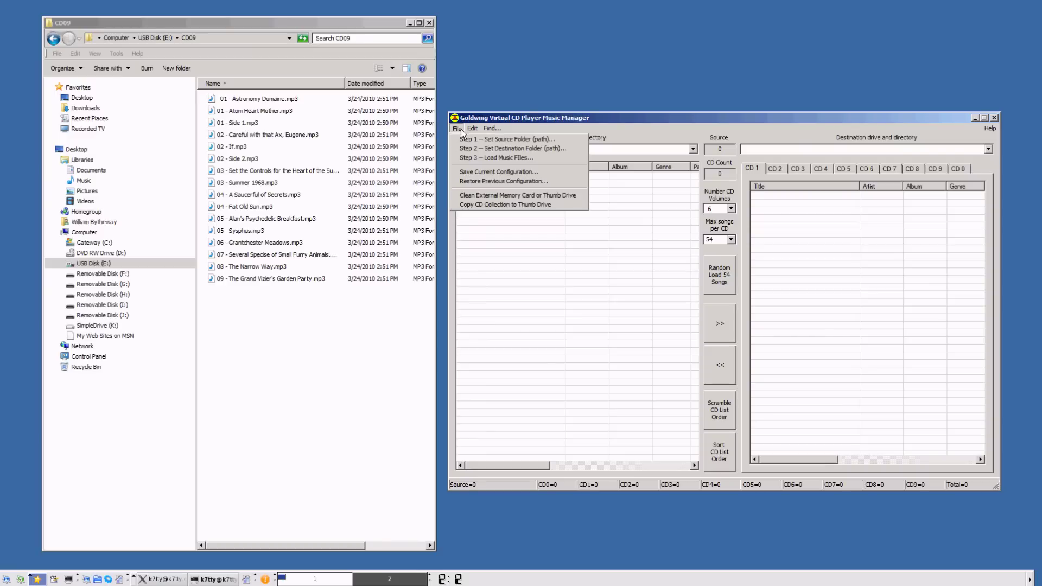
{"action": "left_click", "coordinate": [467, 149]}
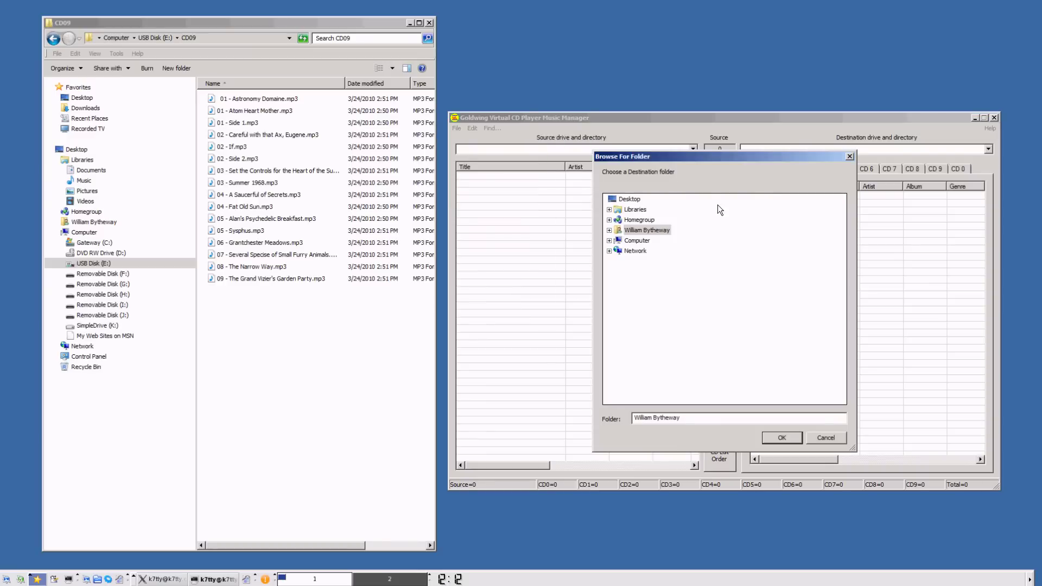
{"action": "left_click", "coordinate": [609, 241]}
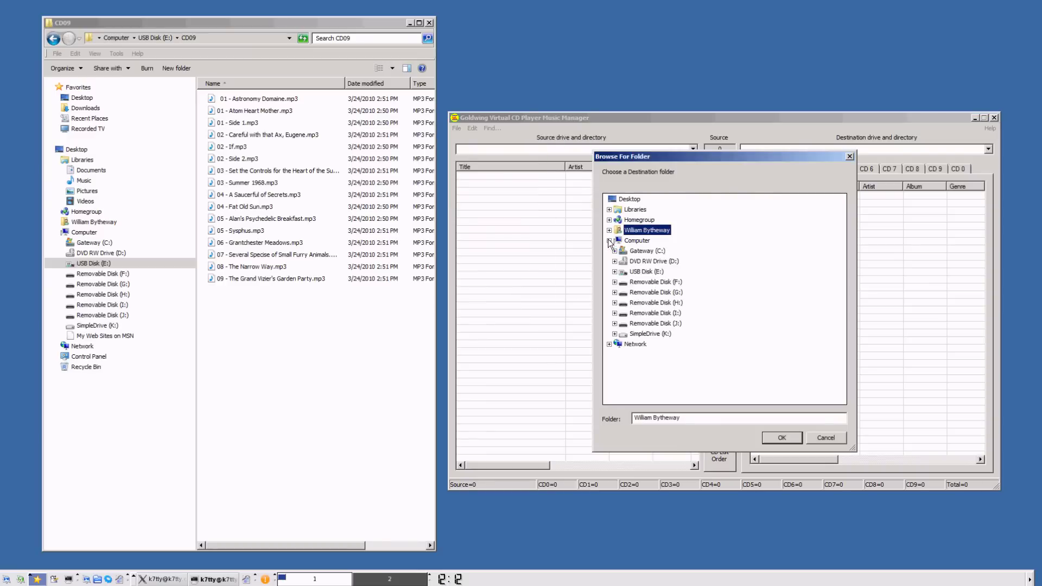
{"action": "double_click", "coordinate": [630, 271]}
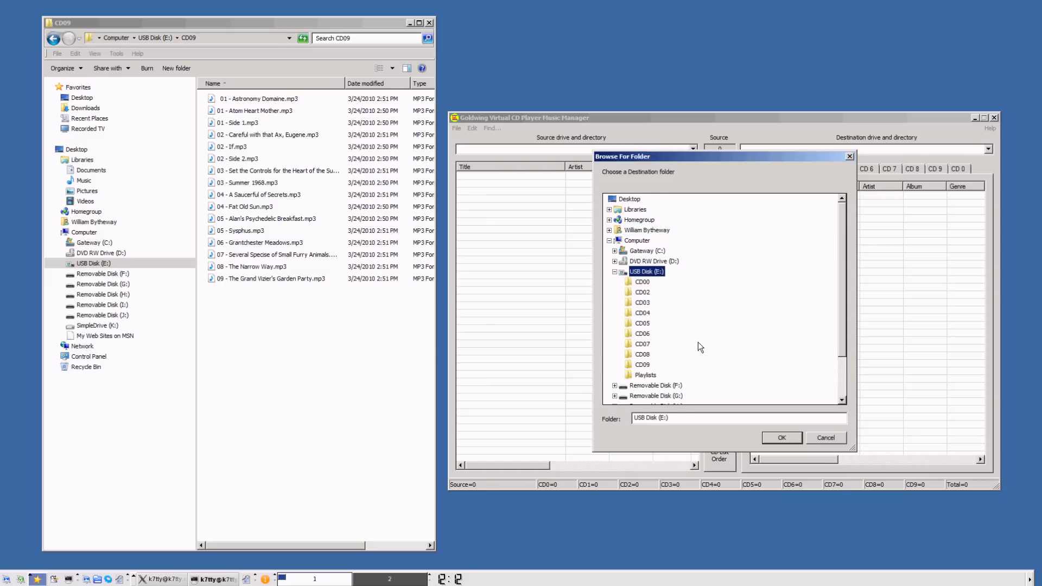
{"action": "left_click", "coordinate": [781, 438]}
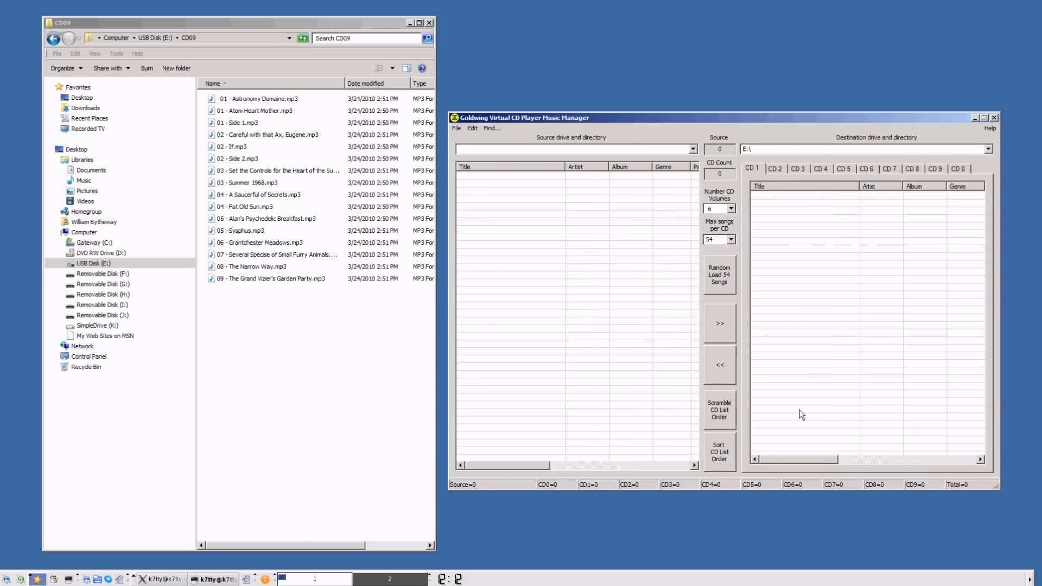
Step: Clean the external thumb drive, agreeing to delete all the listed files and confirming the deletion
{"action": "left_click", "coordinate": [457, 129]}
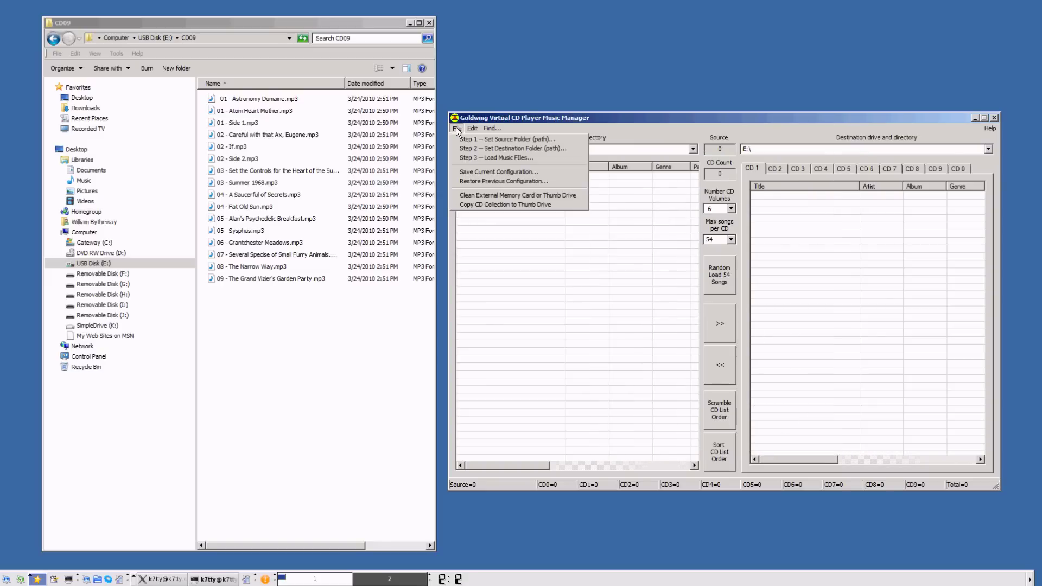
{"action": "left_click", "coordinate": [494, 199]}
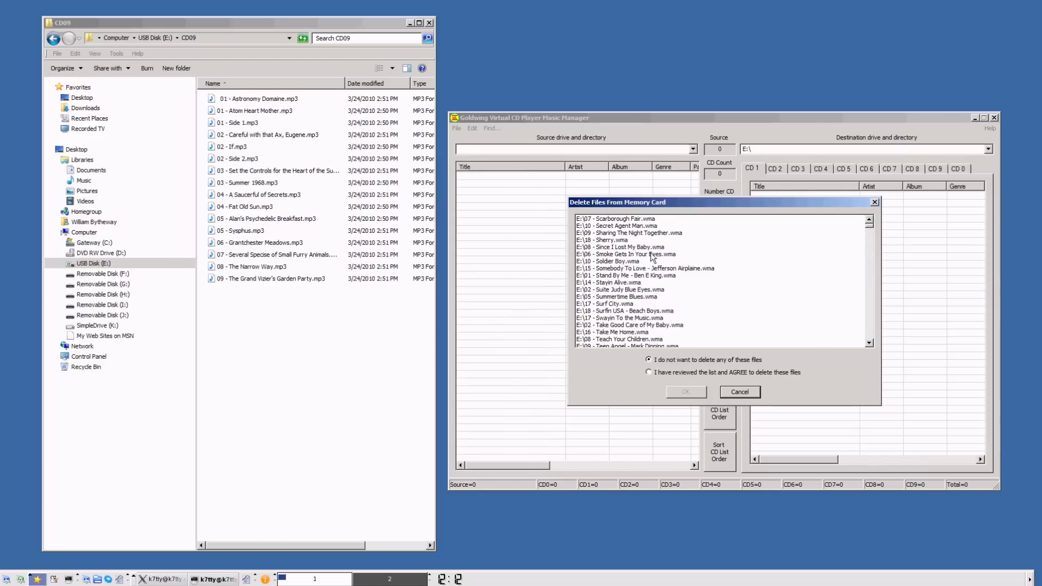
{"action": "left_click", "coordinate": [63, 263]}
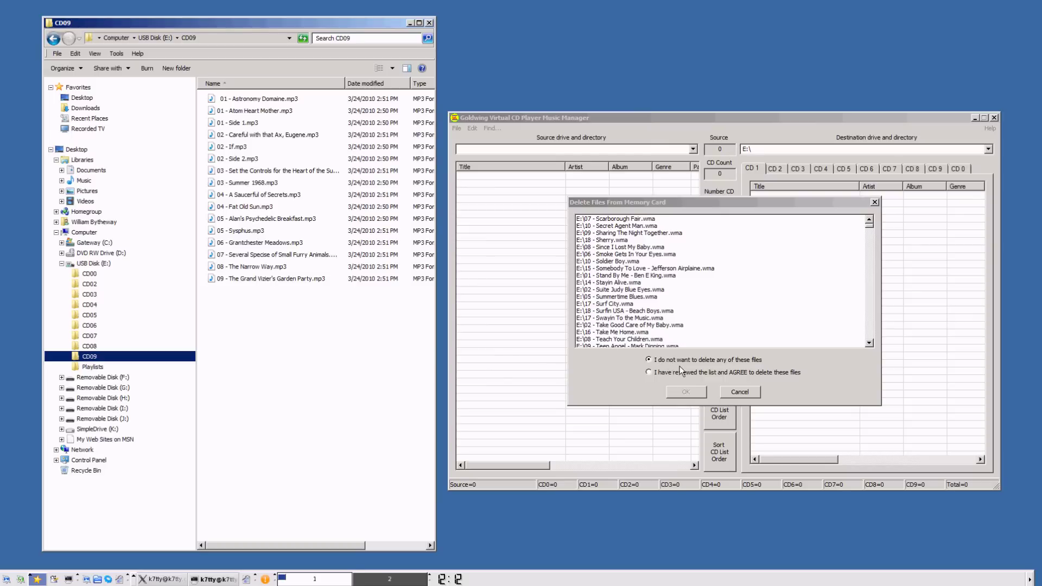
{"action": "left_click", "coordinate": [651, 372]}
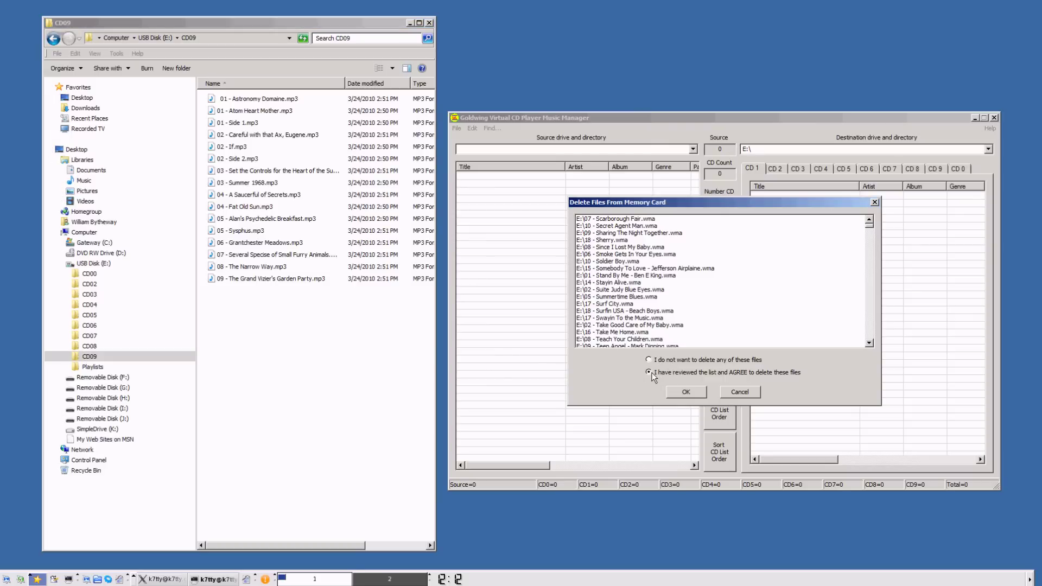
{"action": "left_click", "coordinate": [686, 392]}
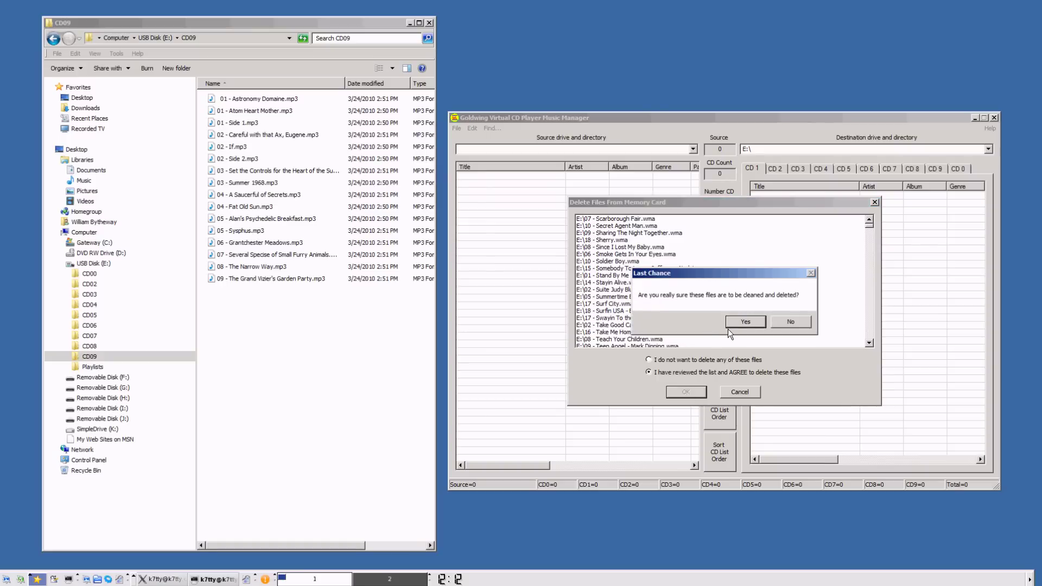
{"action": "left_click", "coordinate": [744, 322]}
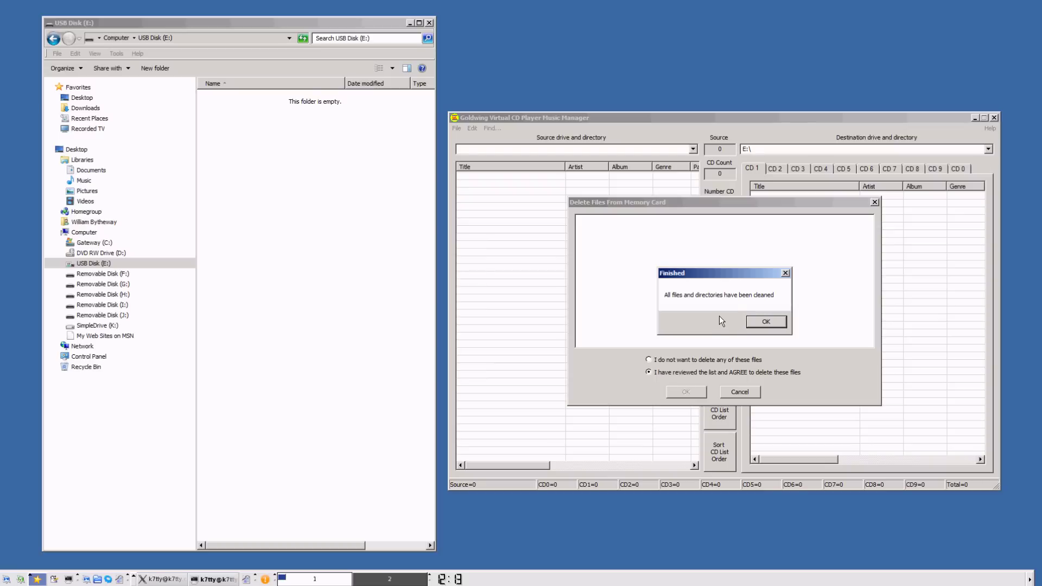
{"action": "left_click", "coordinate": [765, 321]}
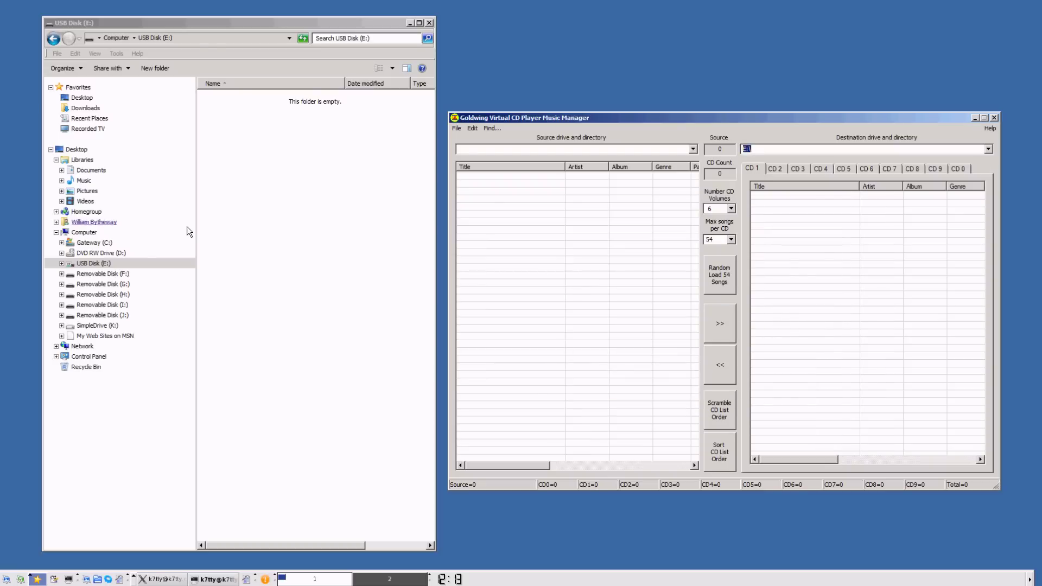
Step: Open the Public Music folder under C:\Users\Public in the file browser and shift its window slightly away from the music manager
{"action": "left_click", "coordinate": [62, 242]}
{"action": "scroll", "coordinate": [95, 304], "scroll_direction": "down", "scroll_amount": 4}
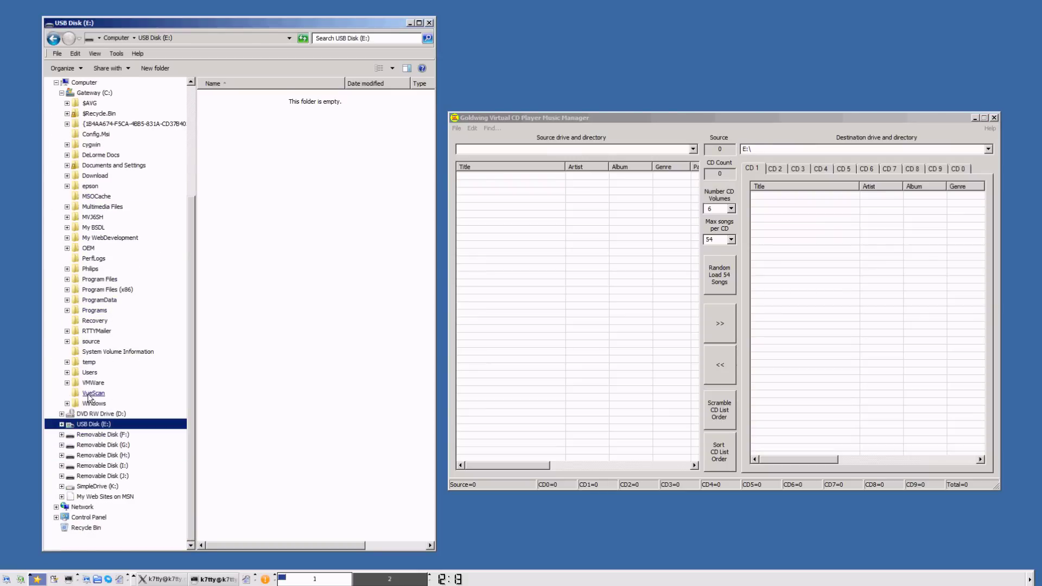
{"action": "left_click", "coordinate": [67, 372]}
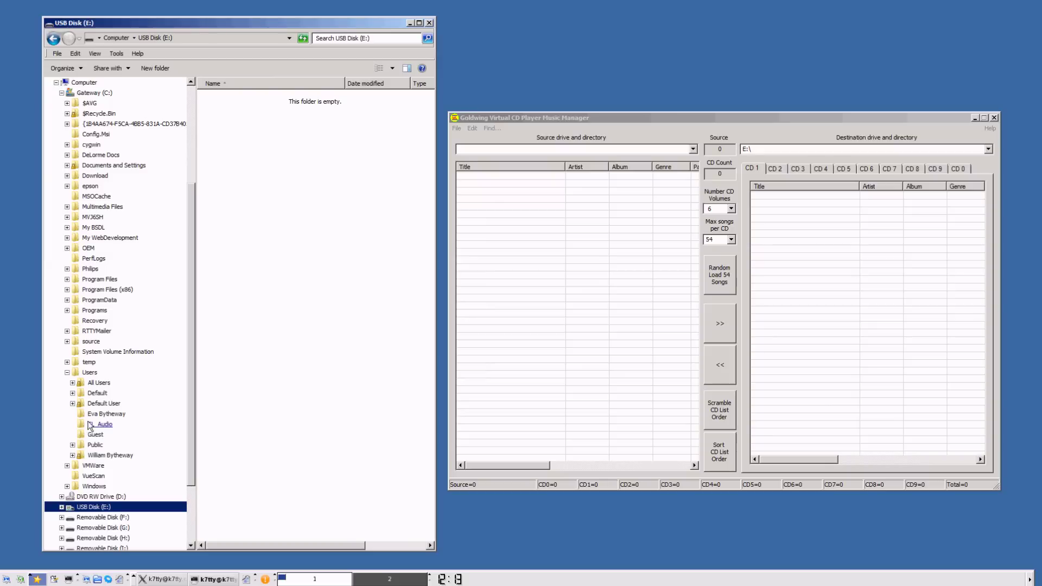
{"action": "left_click", "coordinate": [72, 445]}
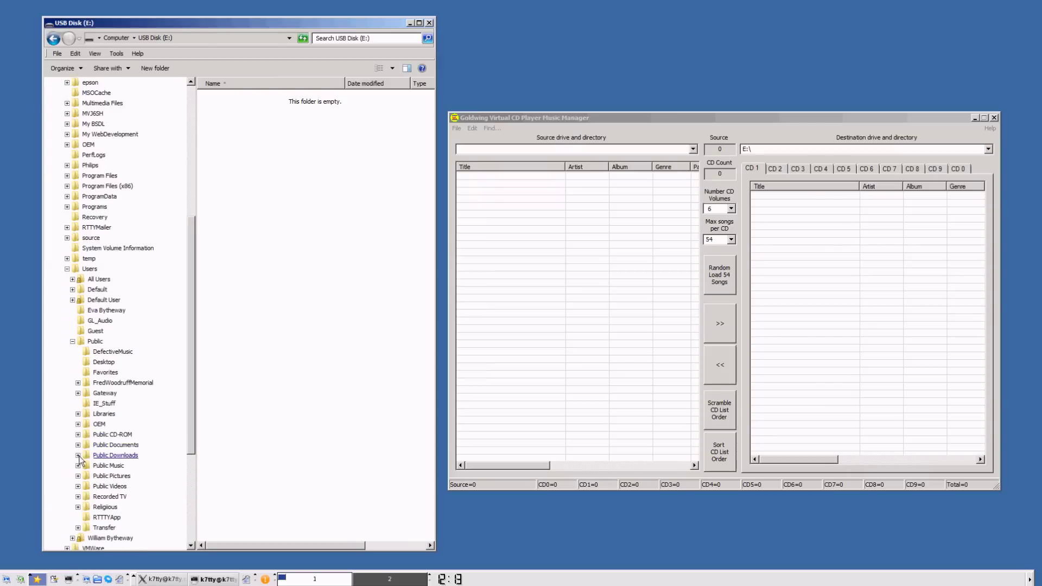
{"action": "left_click", "coordinate": [77, 465]}
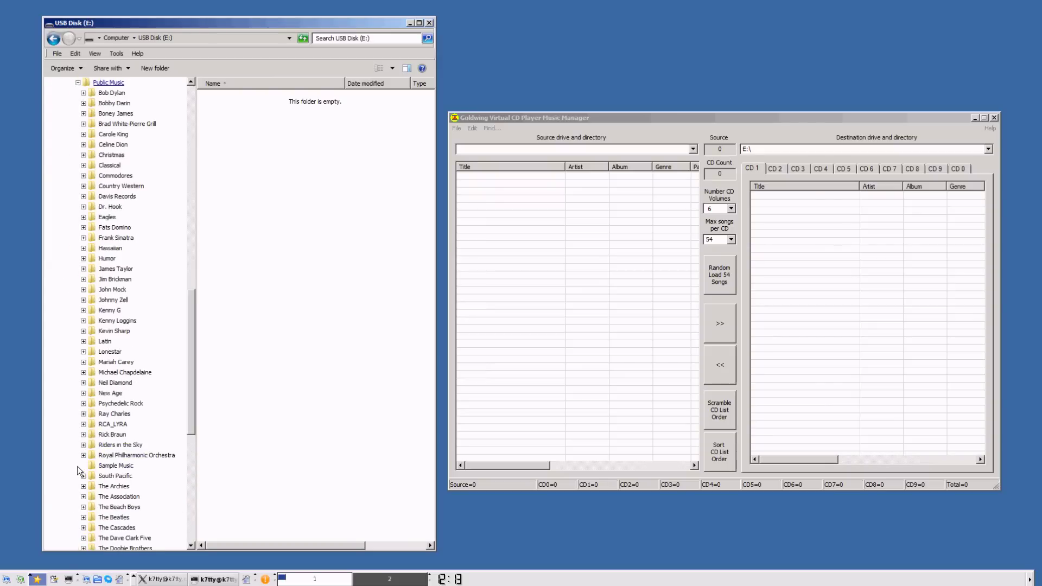
{"action": "left_click", "coordinate": [107, 84]}
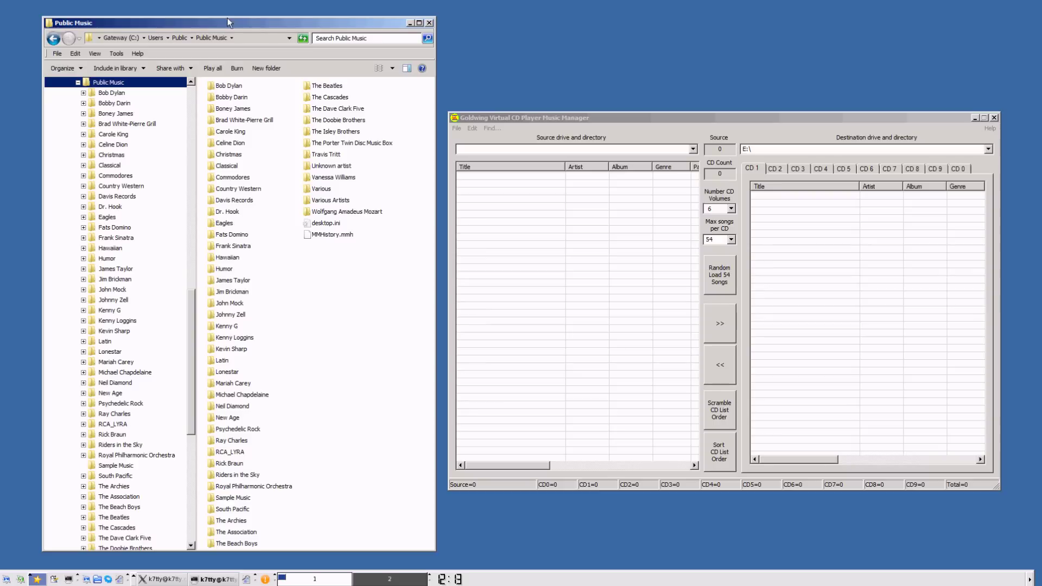
{"action": "left_click_drag", "start_coordinate": [226, 23], "coordinate": [222, 19]}
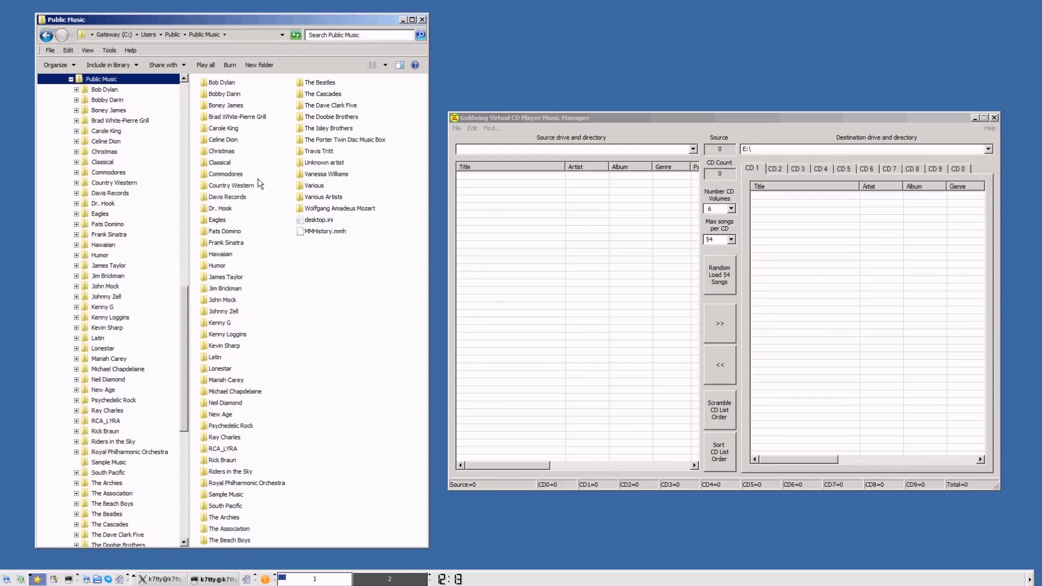
Step: Add the Classical, Country Western and Latin folders from Public Music to the source song list
{"action": "left_click", "coordinate": [216, 165]}
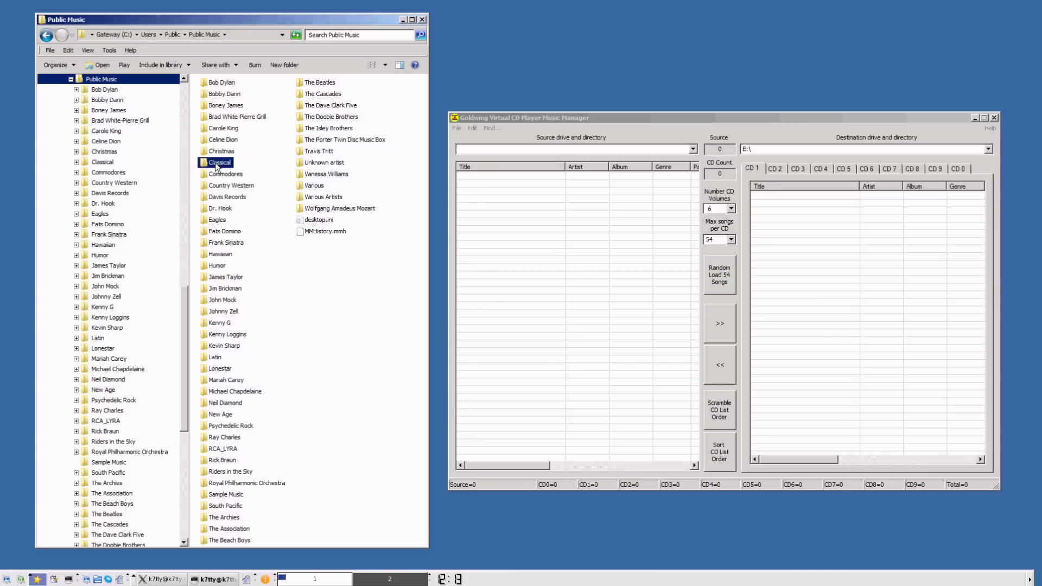
{"action": "left_click_drag", "start_coordinate": [216, 167], "coordinate": [510, 243]}
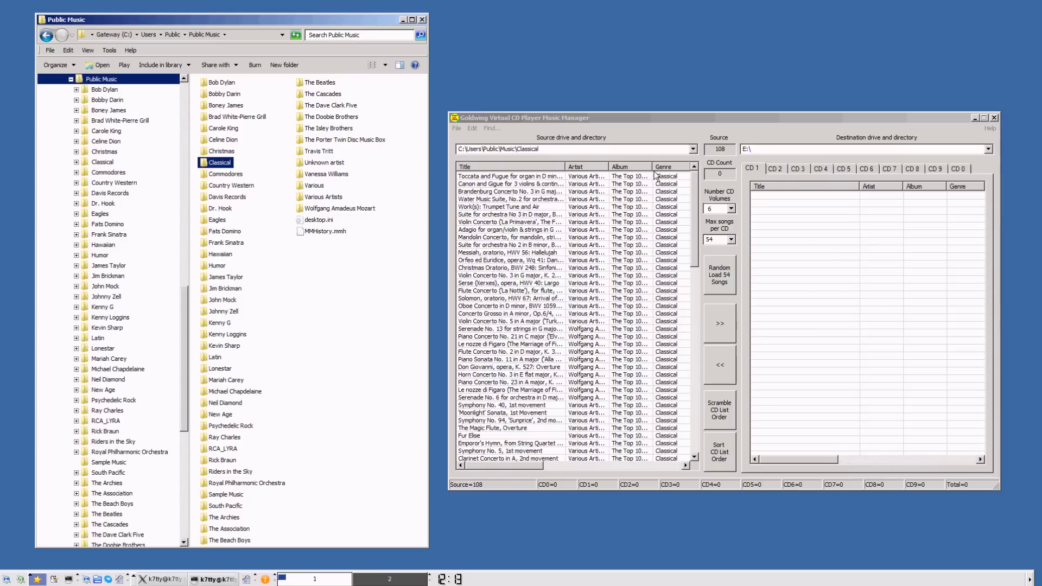
{"action": "left_click", "coordinate": [229, 186]}
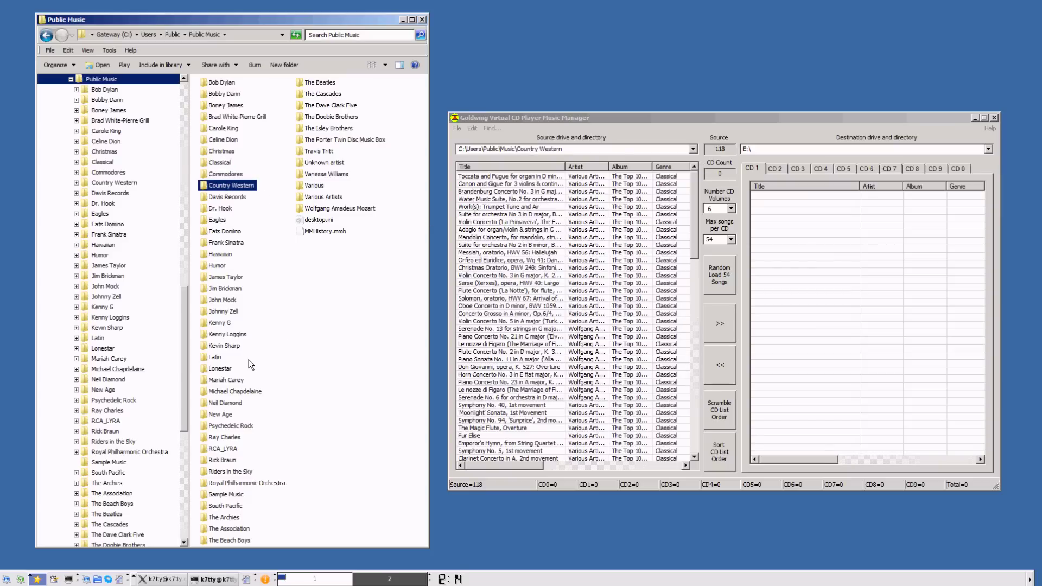
{"action": "left_click", "coordinate": [215, 358]}
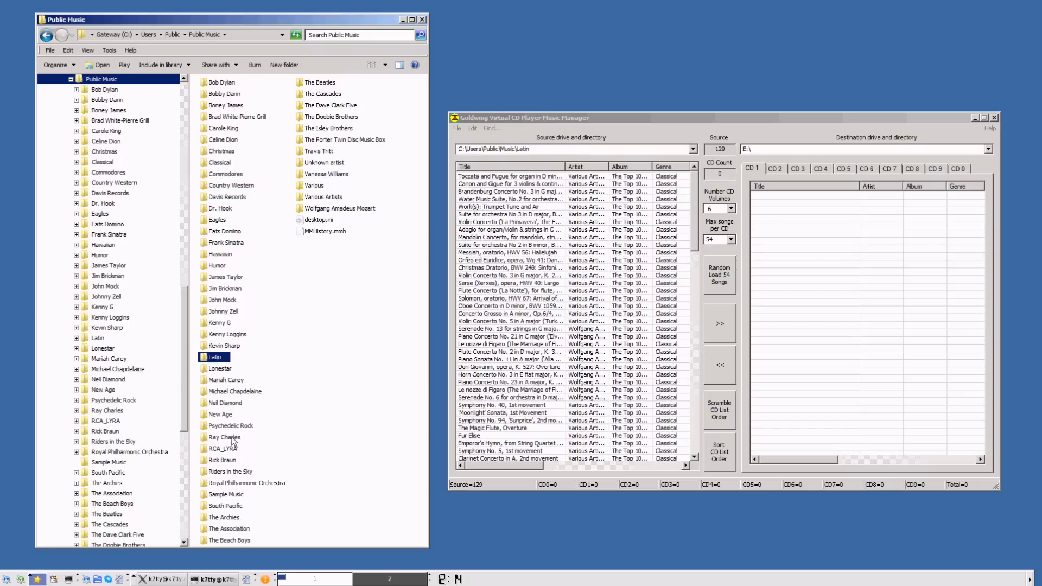
Step: Open the RCA_LYRA folder and add its America, BeeGees, Billy Joel and Boz Scaggs folders to the source song list
{"action": "left_click", "coordinate": [224, 450]}
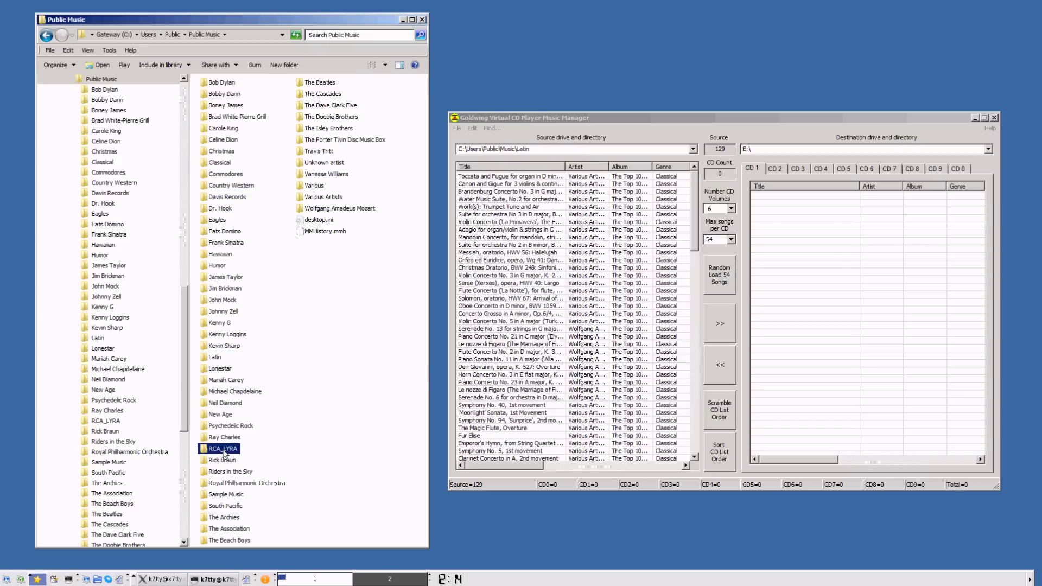
{"action": "double_click", "coordinate": [223, 450]}
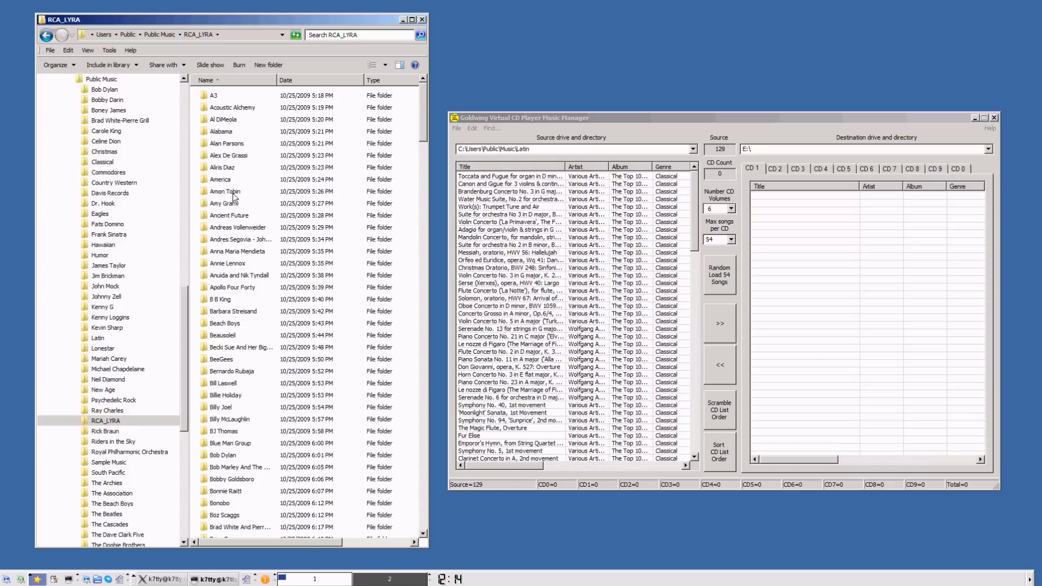
{"action": "left_click", "coordinate": [219, 179]}
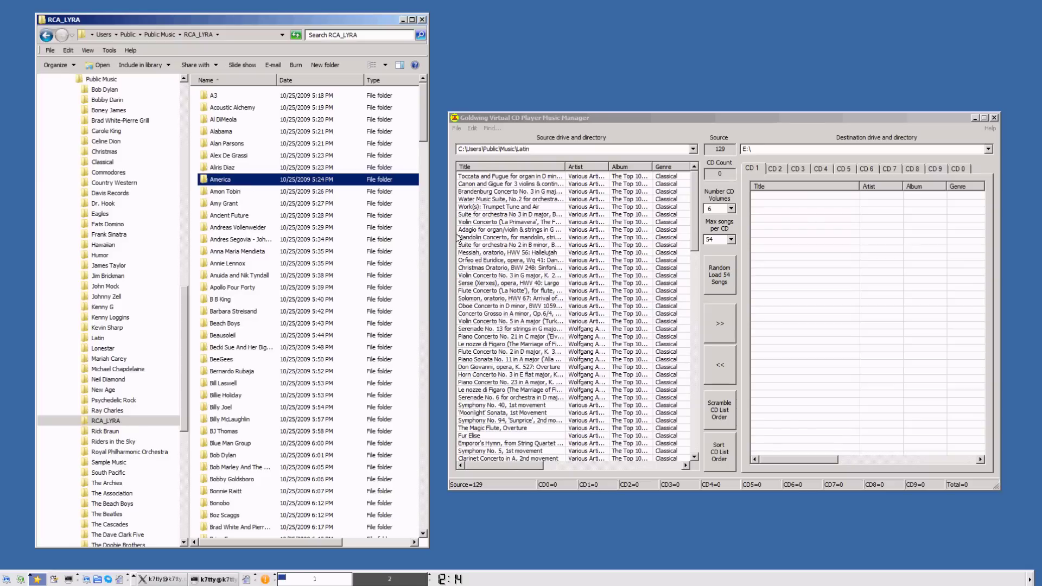
{"action": "left_click", "coordinate": [219, 359]}
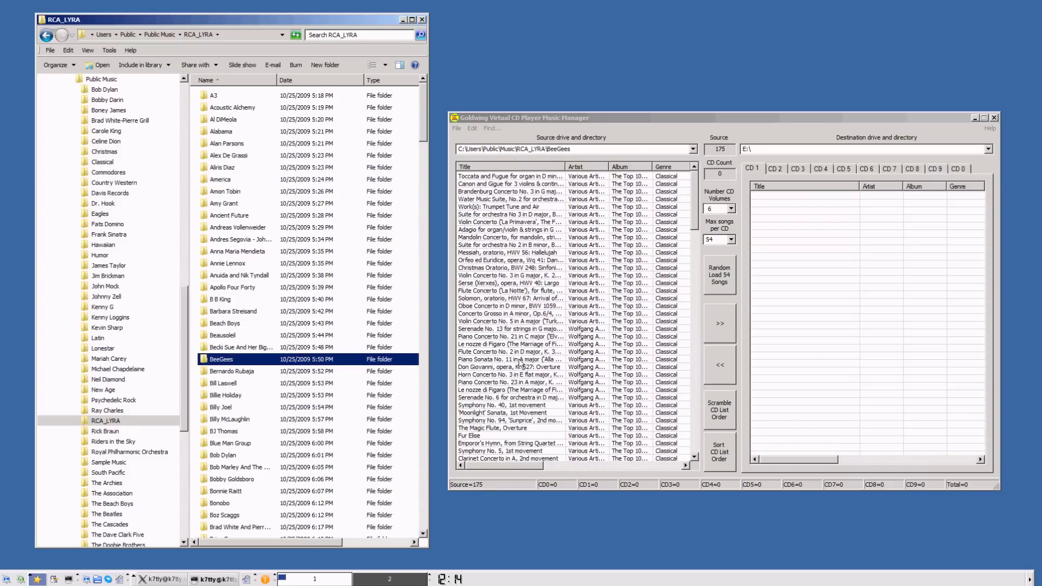
{"action": "left_click", "coordinate": [219, 408]}
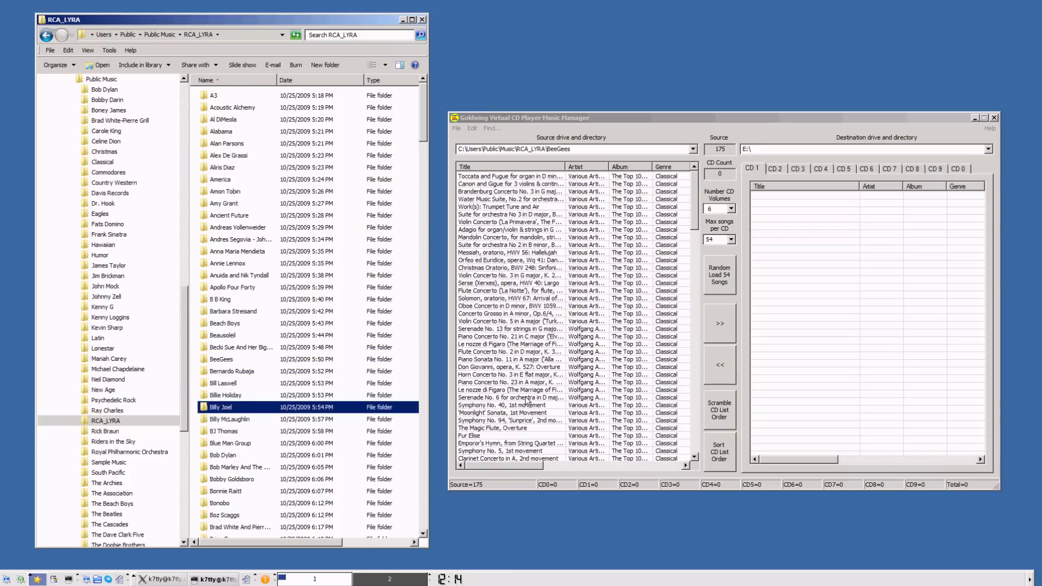
{"action": "left_click", "coordinate": [233, 516]}
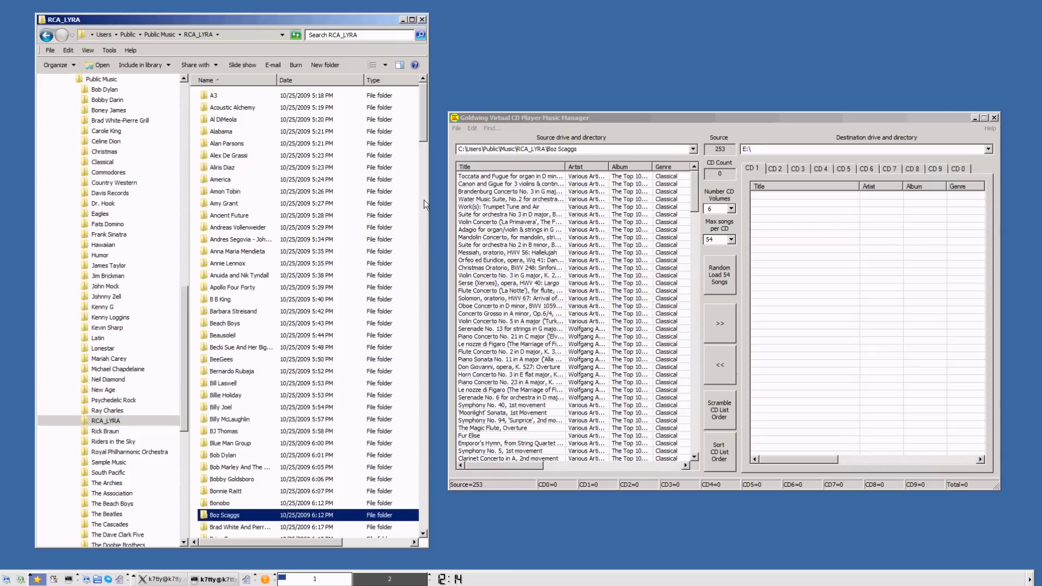
Step: Add the Bruce Springsteen, Chicago and Counting Crows folders from RCA_LYRA to the source song list
{"action": "left_click_drag", "start_coordinate": [425, 132], "coordinate": [424, 162]}
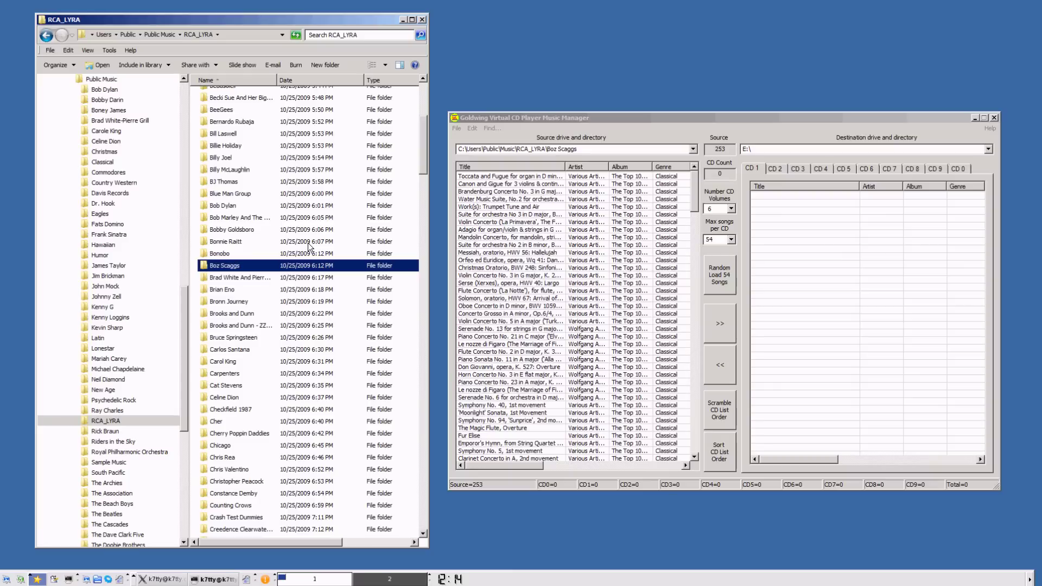
{"action": "left_click", "coordinate": [226, 339]}
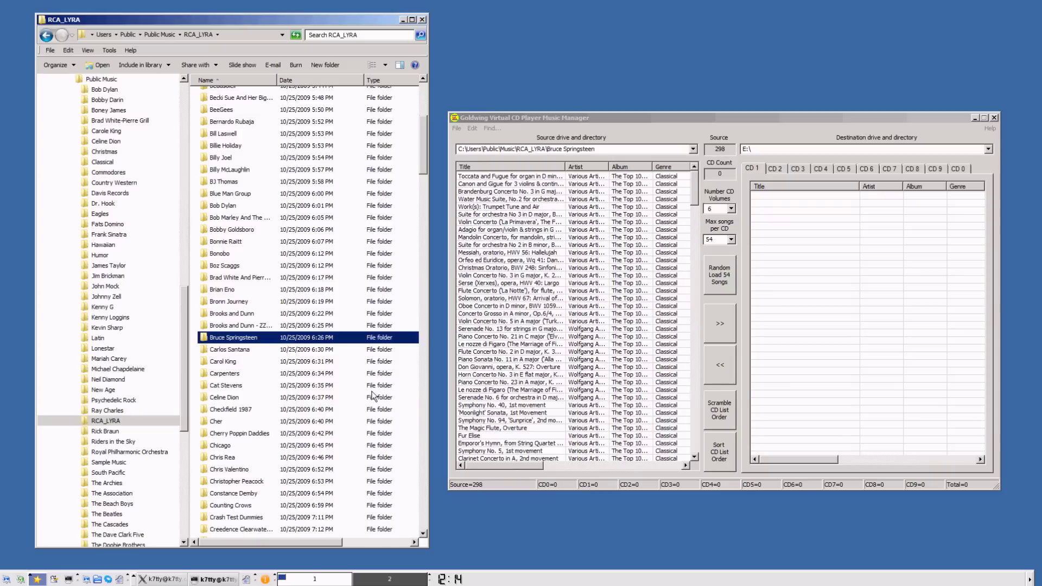
{"action": "left_click", "coordinate": [222, 445]}
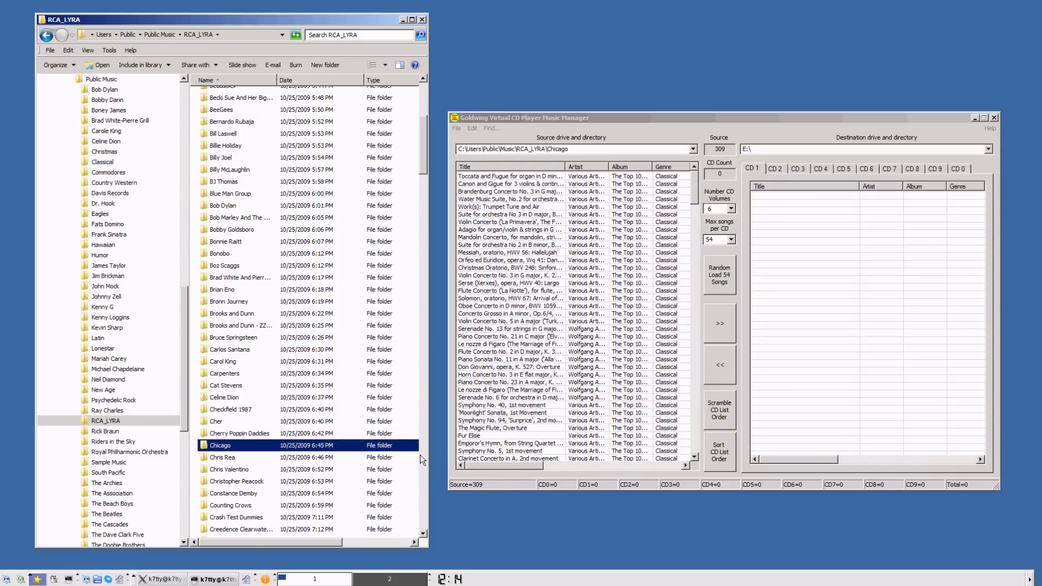
{"action": "left_click", "coordinate": [238, 505]}
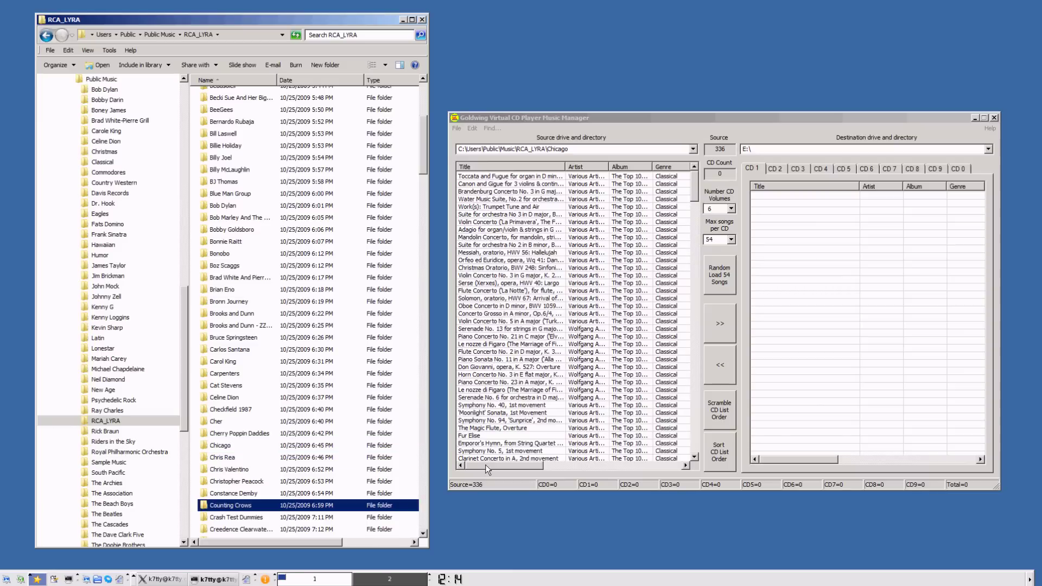
Step: Add the David Lanz - Paul Speer, Elton John and Elvis folders from RCA_LYRA to the source song list
{"action": "left_click_drag", "start_coordinate": [425, 157], "coordinate": [427, 195]}
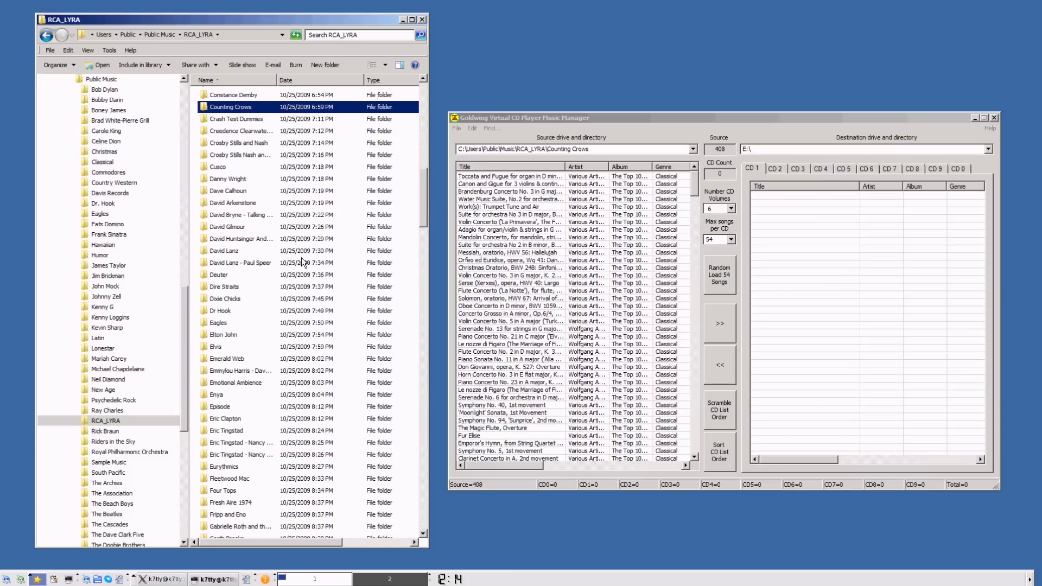
{"action": "left_click", "coordinate": [221, 265]}
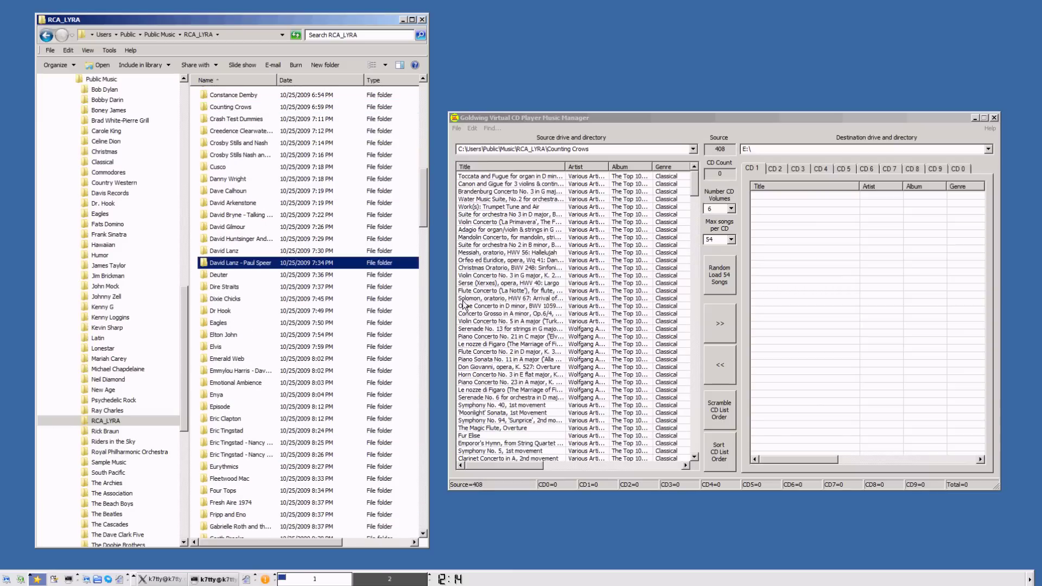
{"action": "left_click", "coordinate": [225, 337]}
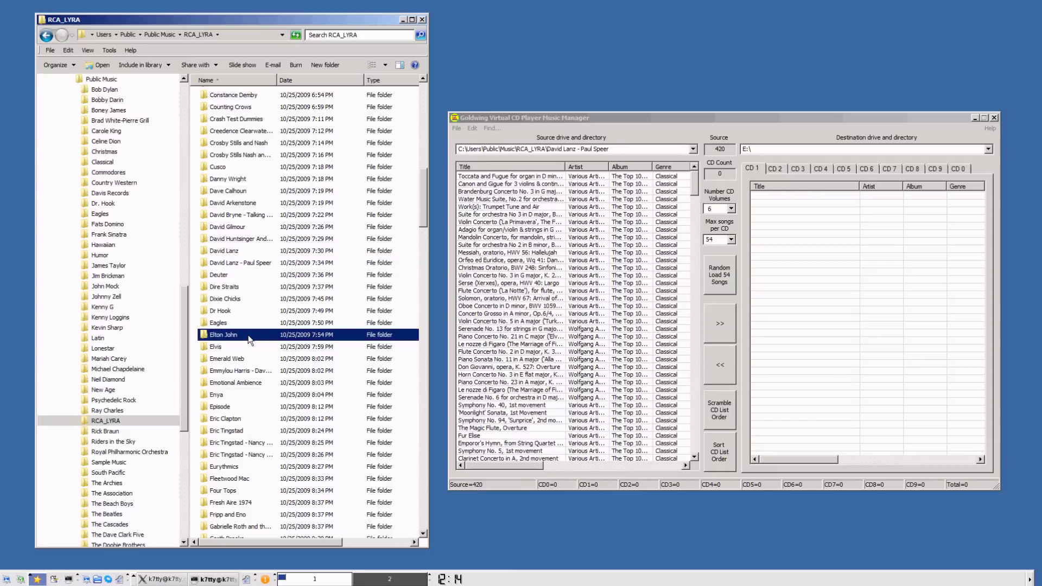
{"action": "left_click", "coordinate": [214, 349]}
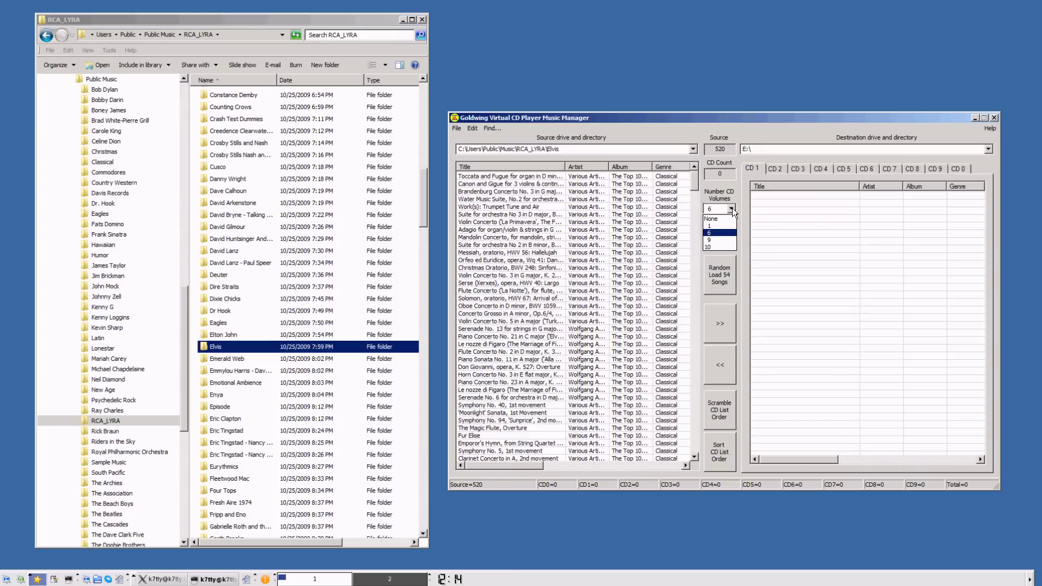
Step: Choose 6 CD volumes and keep the maximum songs per CD at 54
{"action": "left_click", "coordinate": [730, 232]}
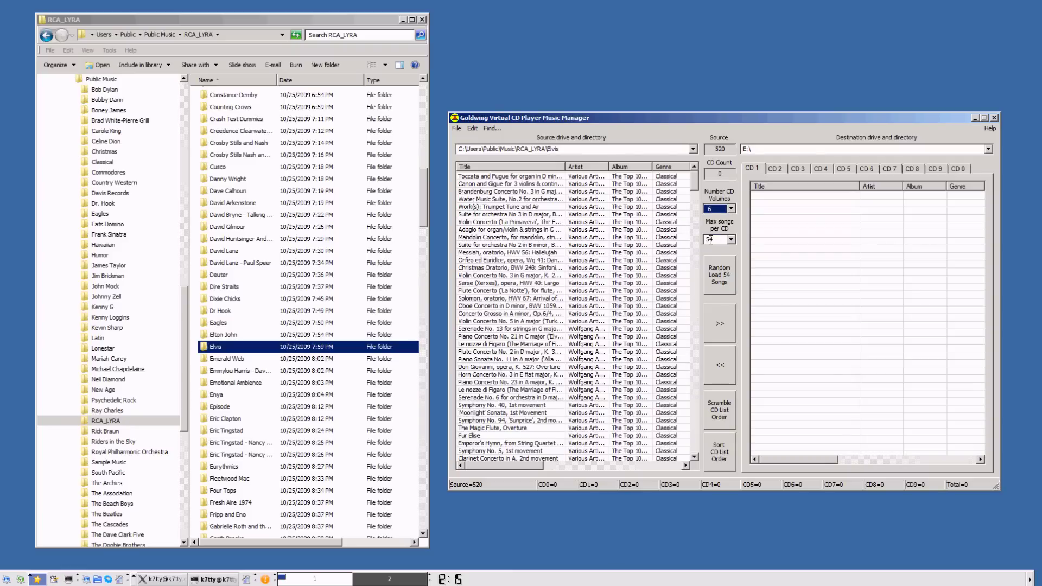
{"action": "left_click", "coordinate": [731, 239]}
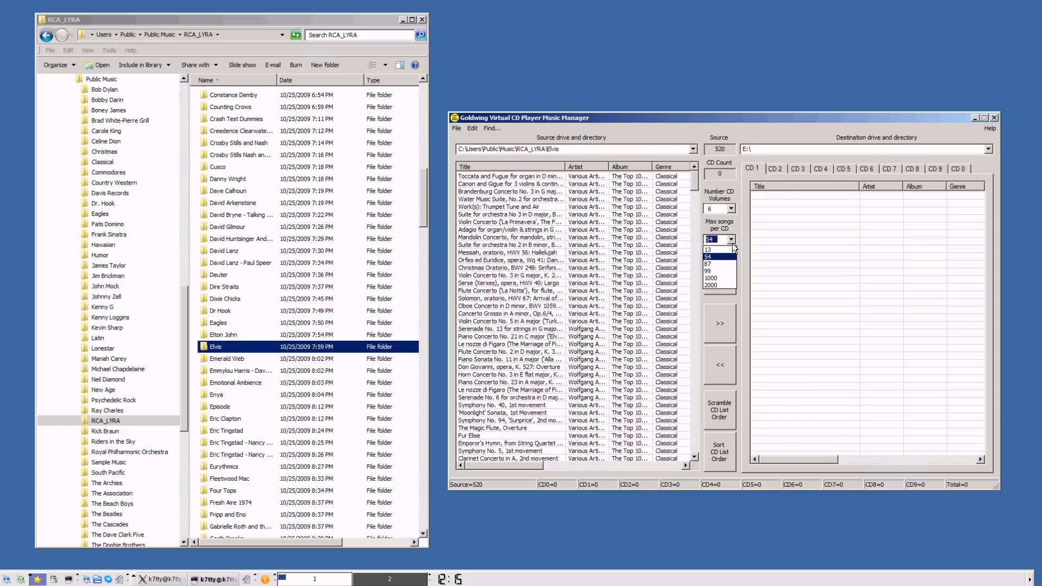
{"action": "left_click", "coordinate": [731, 239]}
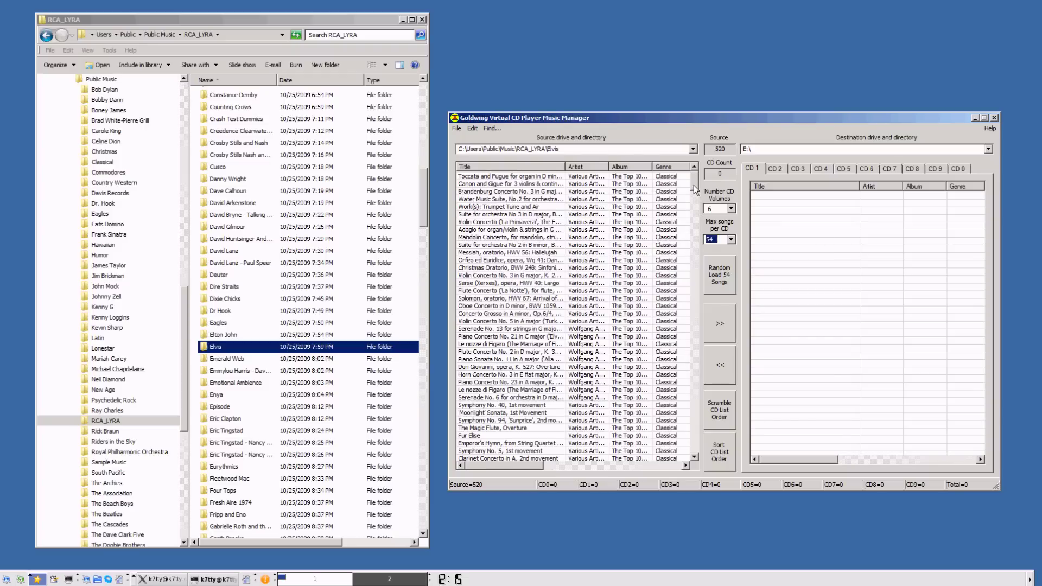
Step: Randomly load 54 songs from the source list into each of CD 1 through CD 6
{"action": "mouse_move", "coordinate": [692, 181]}
{"action": "left_mouse_down"}
{"action": "mouse_move", "coordinate": [697, 422]}
{"action": "mouse_move", "coordinate": [695, 176]}
{"action": "left_mouse_up"}
{"action": "left_click", "coordinate": [718, 274]}
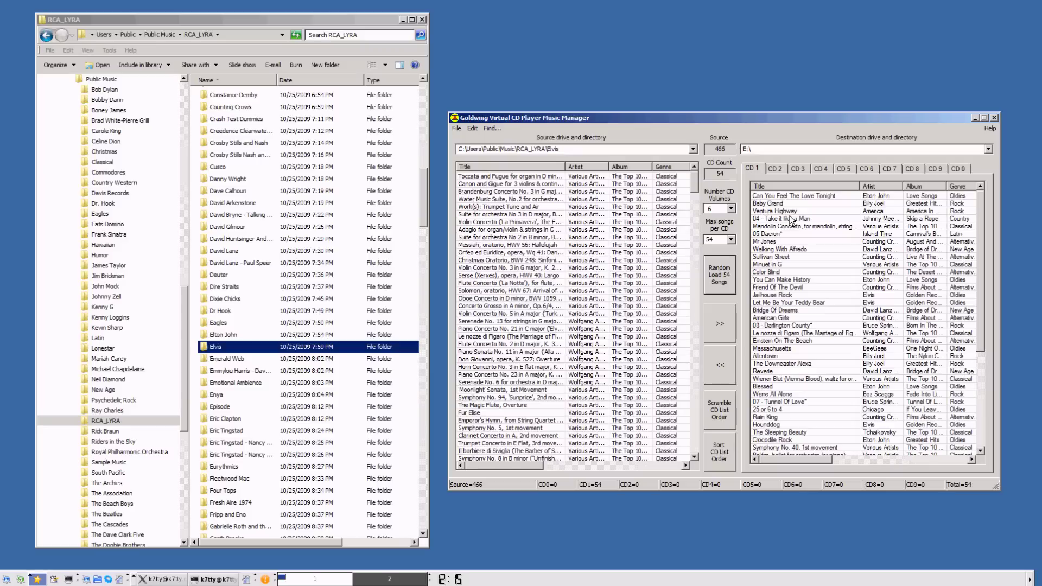
{"action": "left_click", "coordinate": [775, 170]}
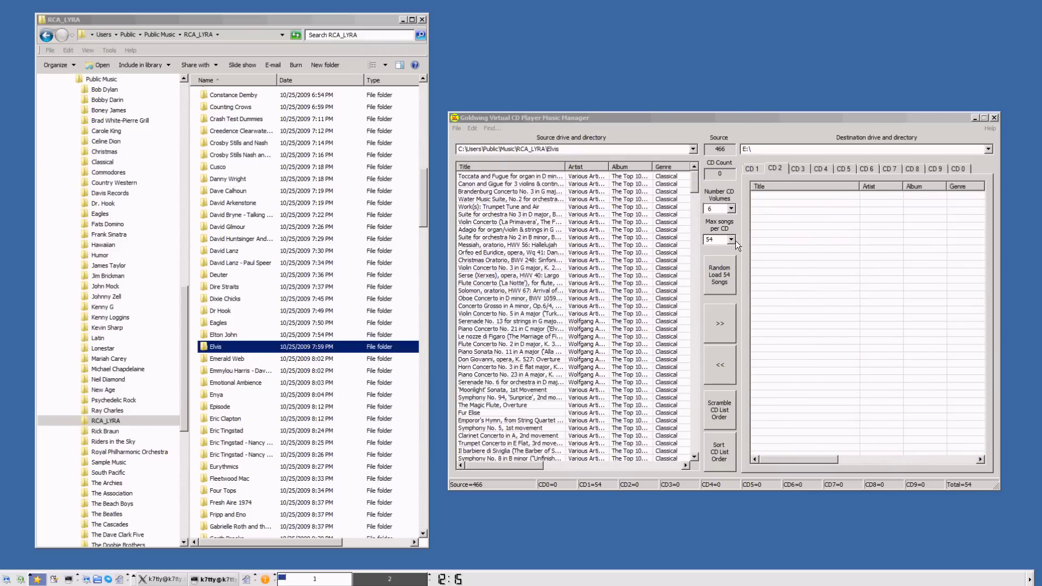
{"action": "left_click", "coordinate": [724, 275]}
{"action": "left_click", "coordinate": [797, 169]}
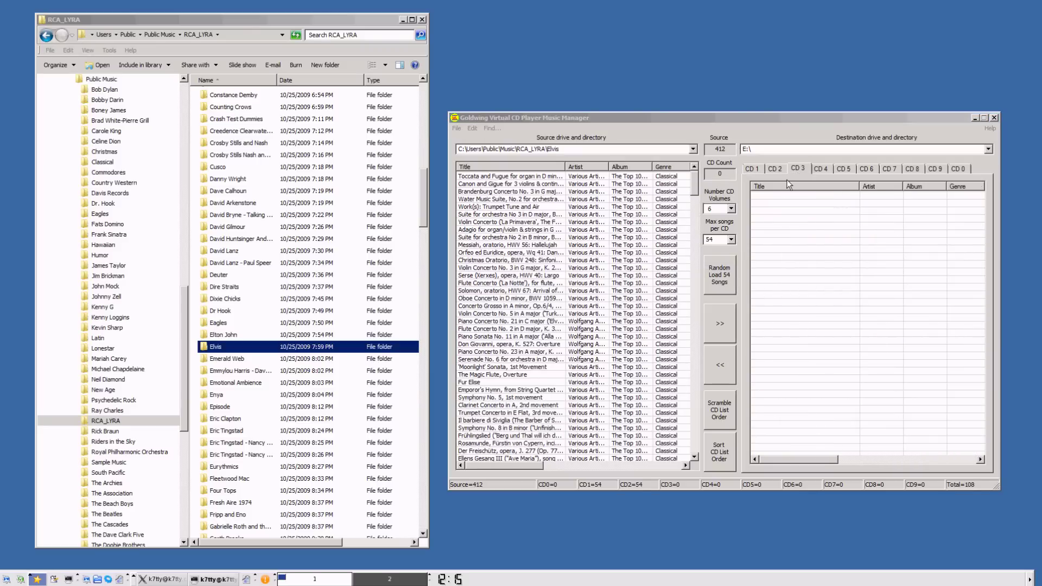
{"action": "left_click", "coordinate": [724, 275]}
{"action": "left_click", "coordinate": [820, 169]}
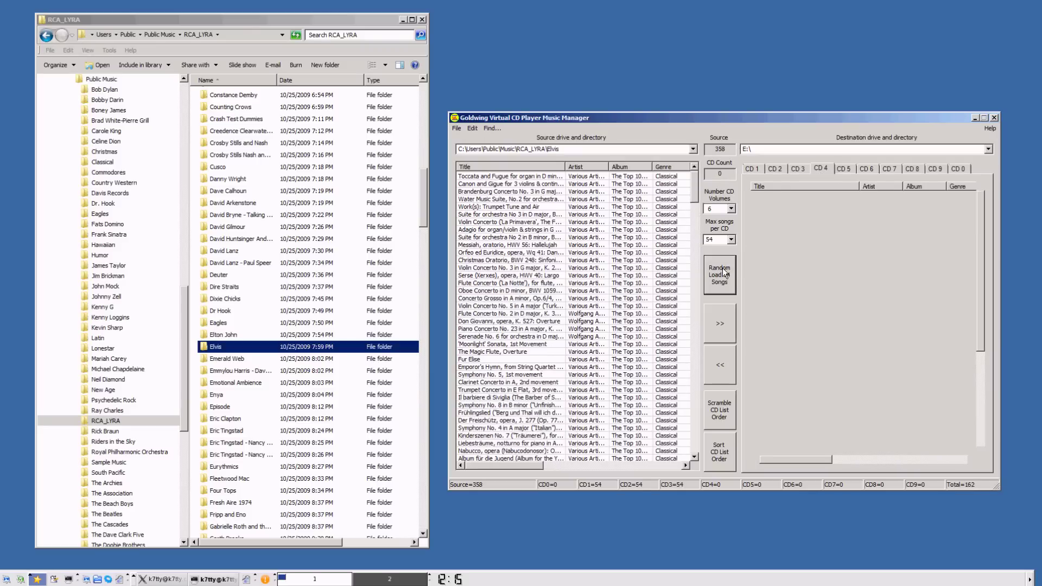
{"action": "left_click", "coordinate": [721, 268]}
{"action": "left_click", "coordinate": [843, 167]}
{"action": "left_click", "coordinate": [729, 263]}
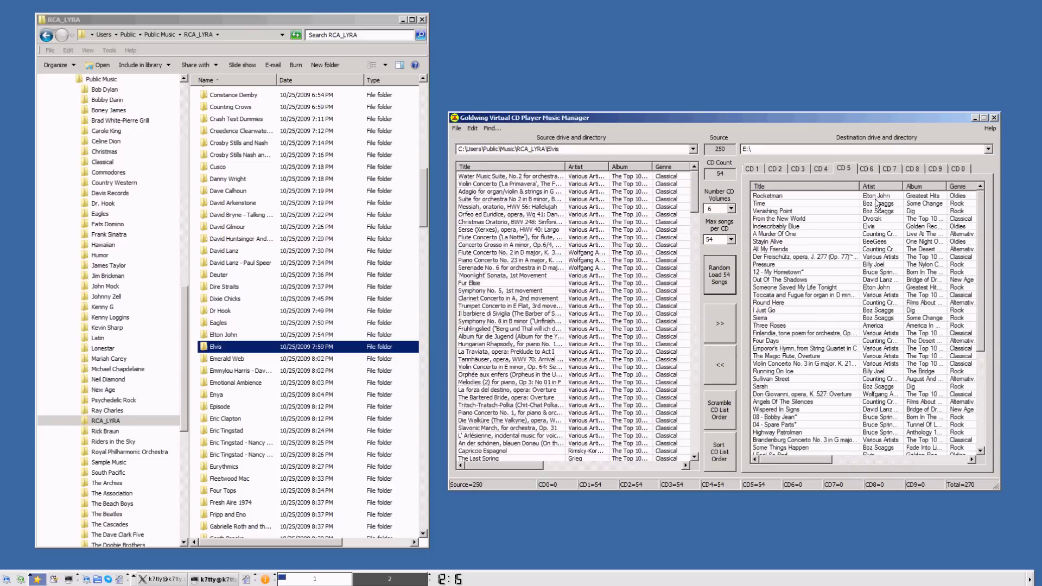
{"action": "left_click", "coordinate": [868, 168]}
{"action": "left_click", "coordinate": [723, 278]}
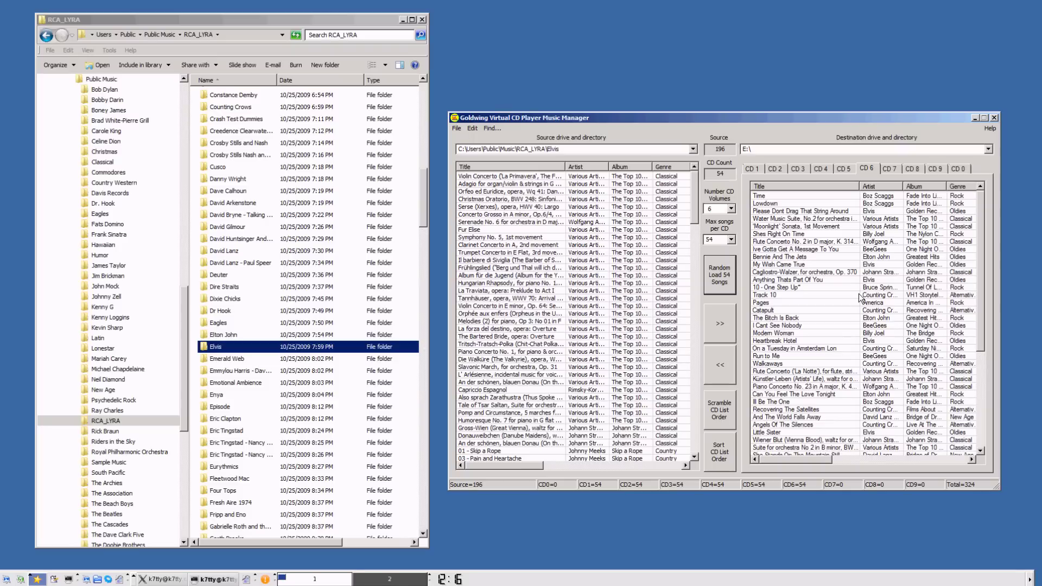
Step: Try sorting the CD 6 song list by title, artist, album and genre, and leave it in scrambled order
{"action": "left_click", "coordinate": [723, 414]}
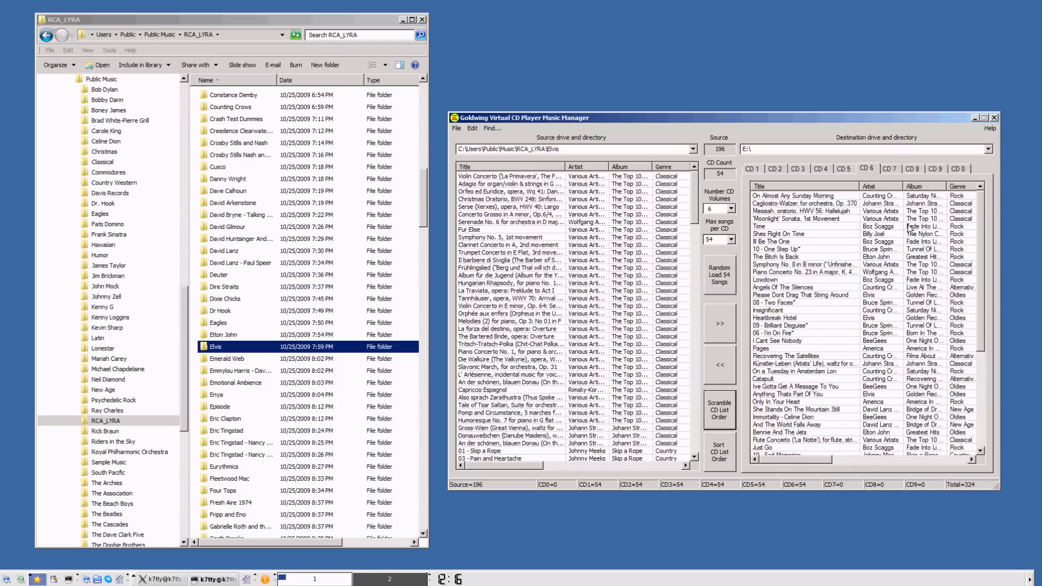
{"action": "left_click", "coordinate": [821, 185]}
{"action": "left_click", "coordinate": [873, 187]}
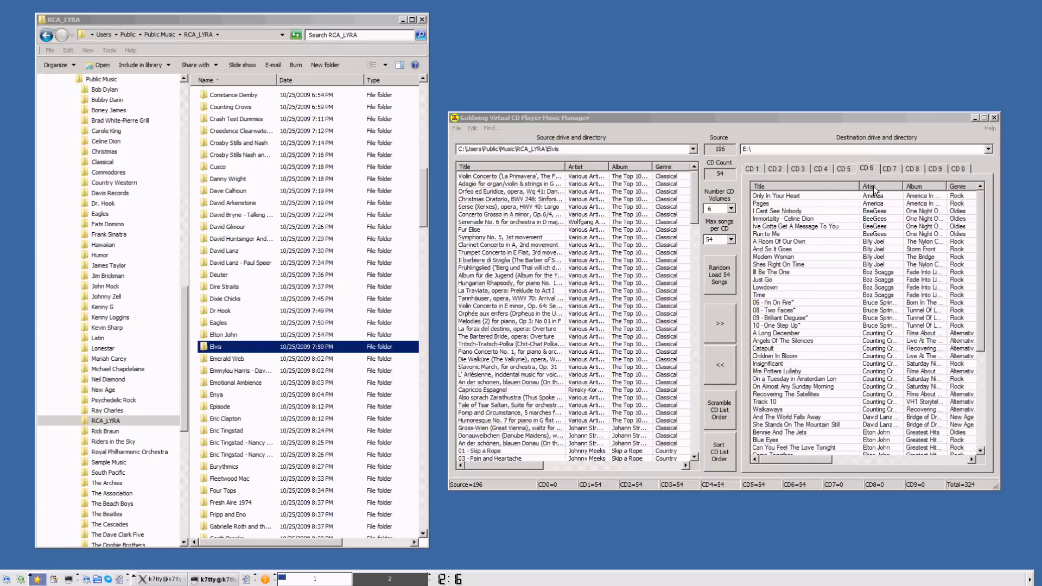
{"action": "left_click", "coordinate": [957, 189]}
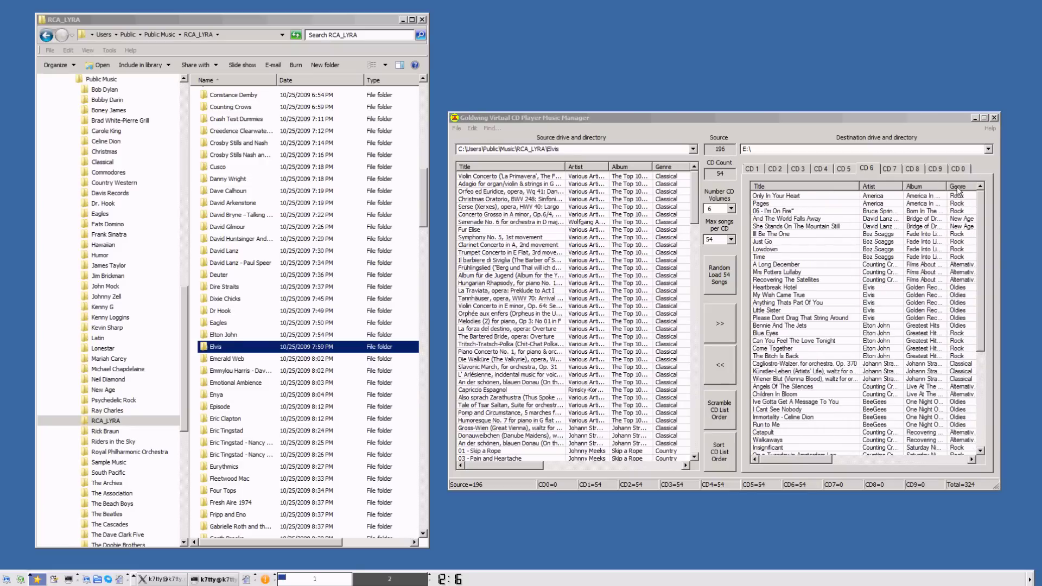
{"action": "left_click", "coordinate": [957, 187]}
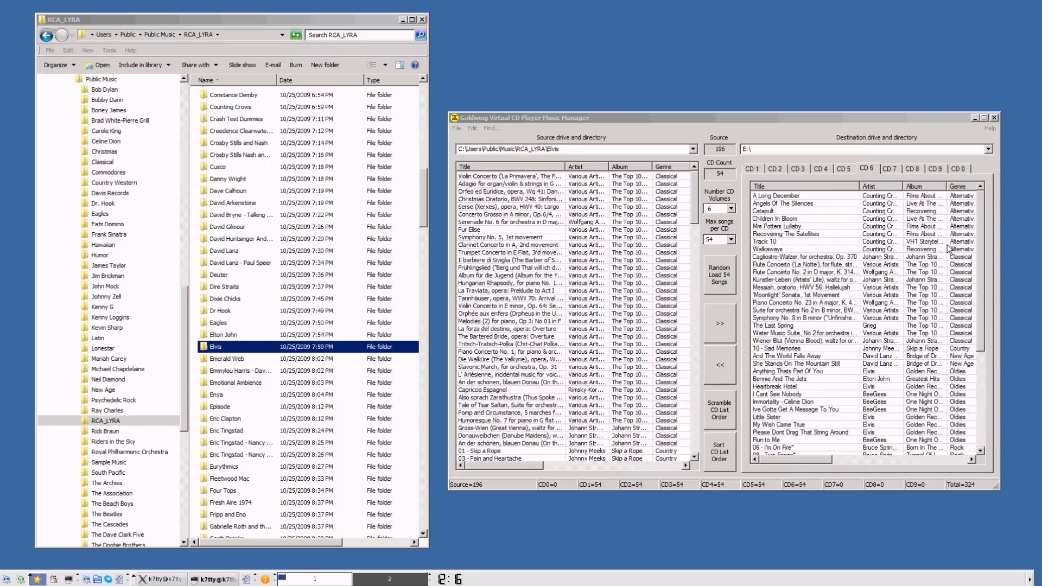
{"action": "left_click", "coordinate": [731, 408]}
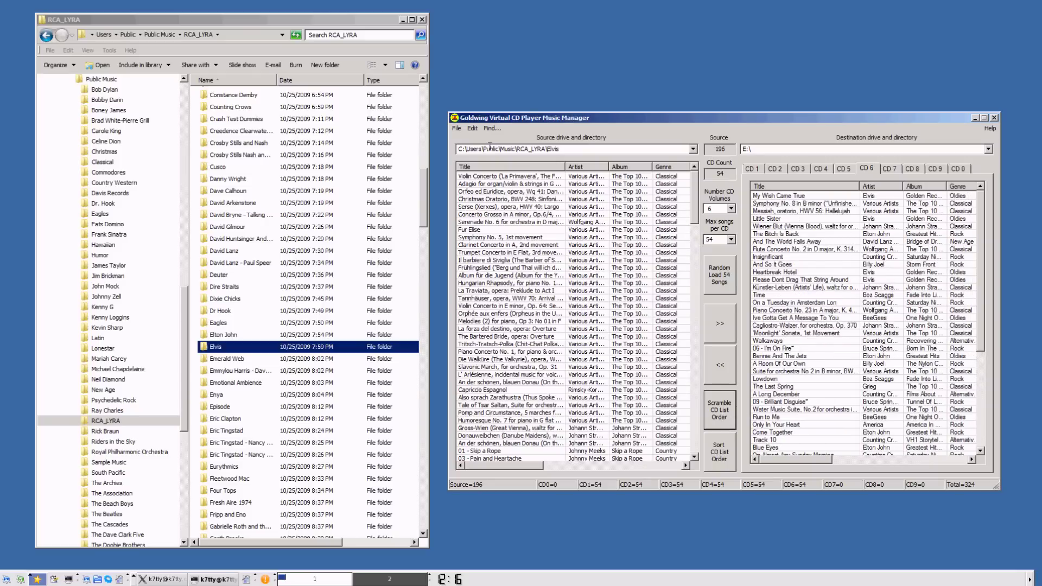
Step: Copy the CD collection to the thumb drive using the 6-Disk layout, and close the copy dialog once copying is complete
{"action": "left_click", "coordinate": [457, 129]}
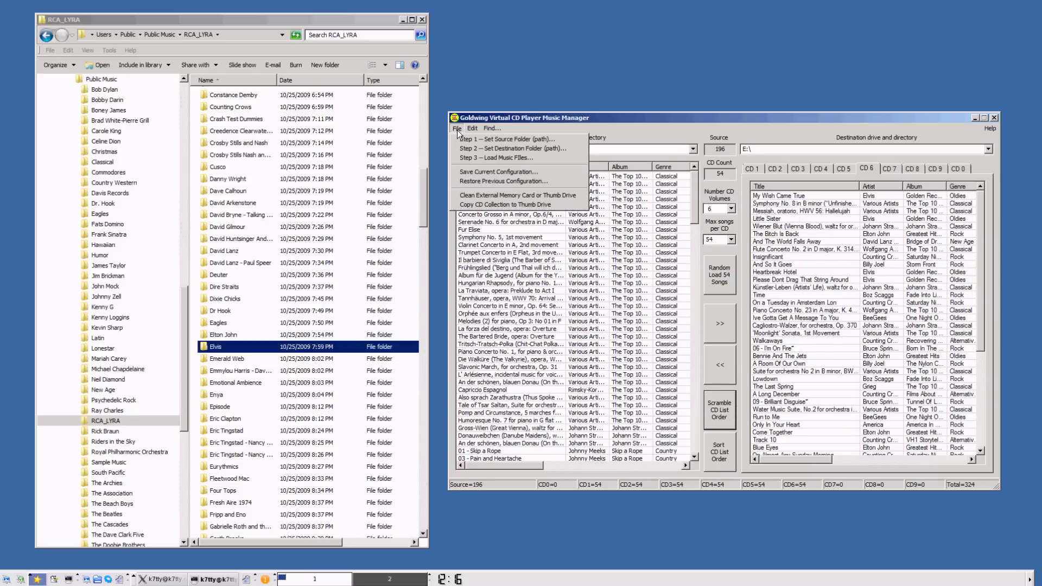
{"action": "left_click", "coordinate": [474, 206]}
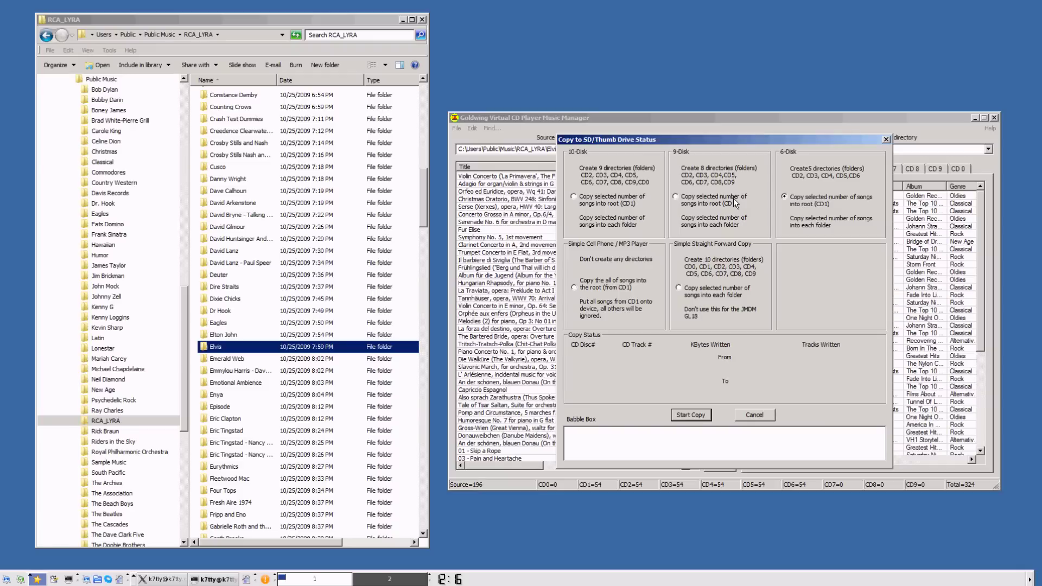
{"action": "left_click", "coordinate": [694, 415]}
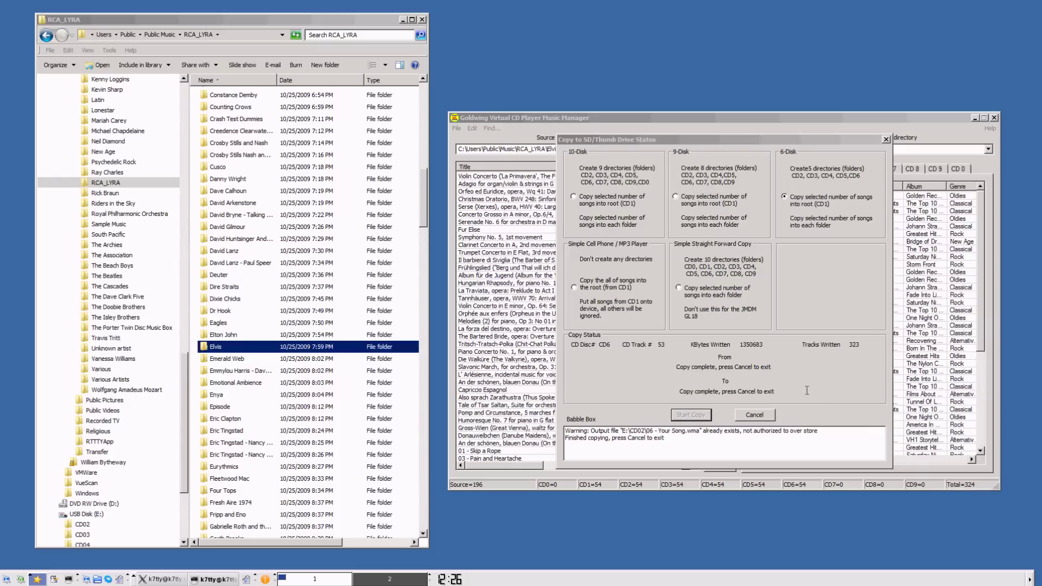
{"action": "left_click", "coordinate": [759, 415]}
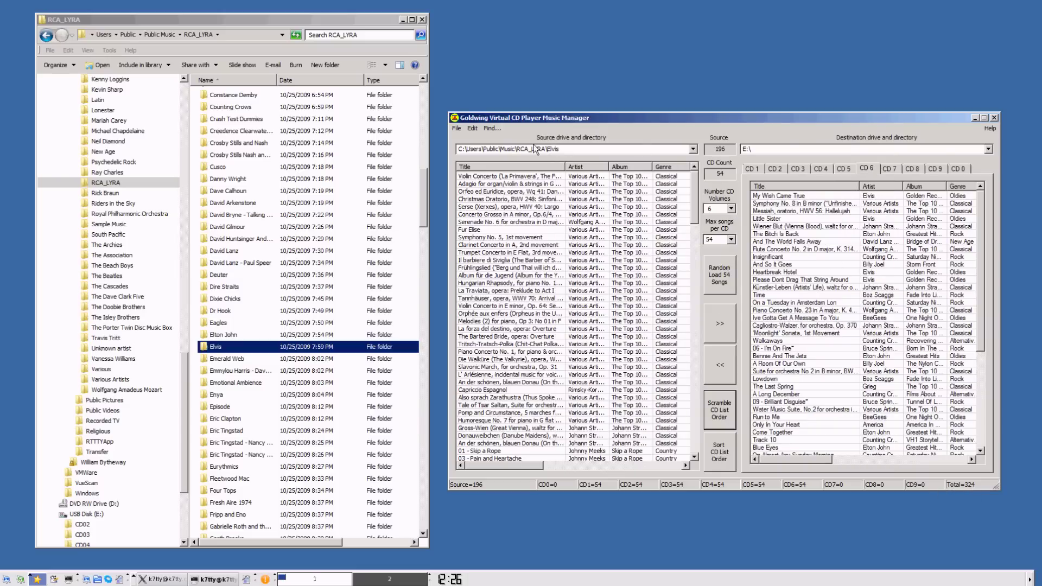
Step: Save the current configuration as MyMusic10.cfg in the Data folder
{"action": "left_click", "coordinate": [457, 129]}
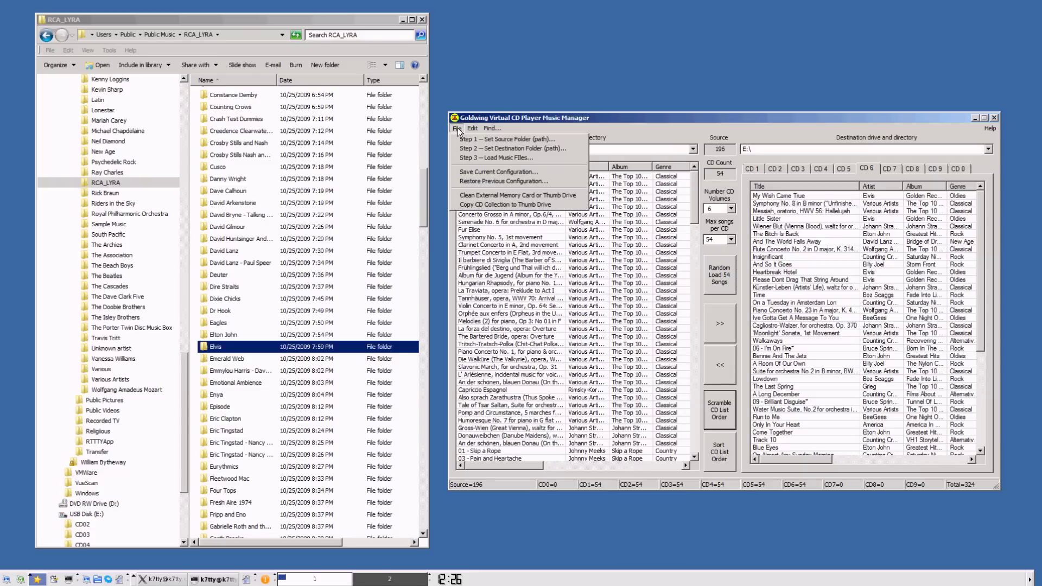
{"action": "left_click", "coordinate": [477, 171]}
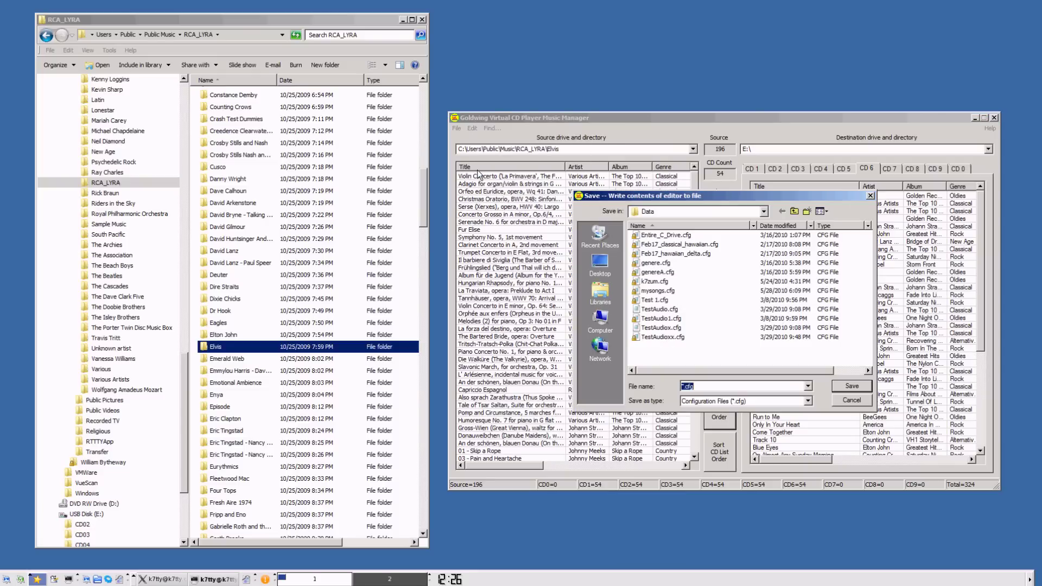
{"action": "left_click", "coordinate": [682, 386]}
{"action": "key", "text": "Home"}
{"action": "key", "text": "Delete"}
{"action": "key", "text": "Delete"}
{"action": "type", "text": "MyMusic10"}
{"action": "left_click", "coordinate": [853, 385]}
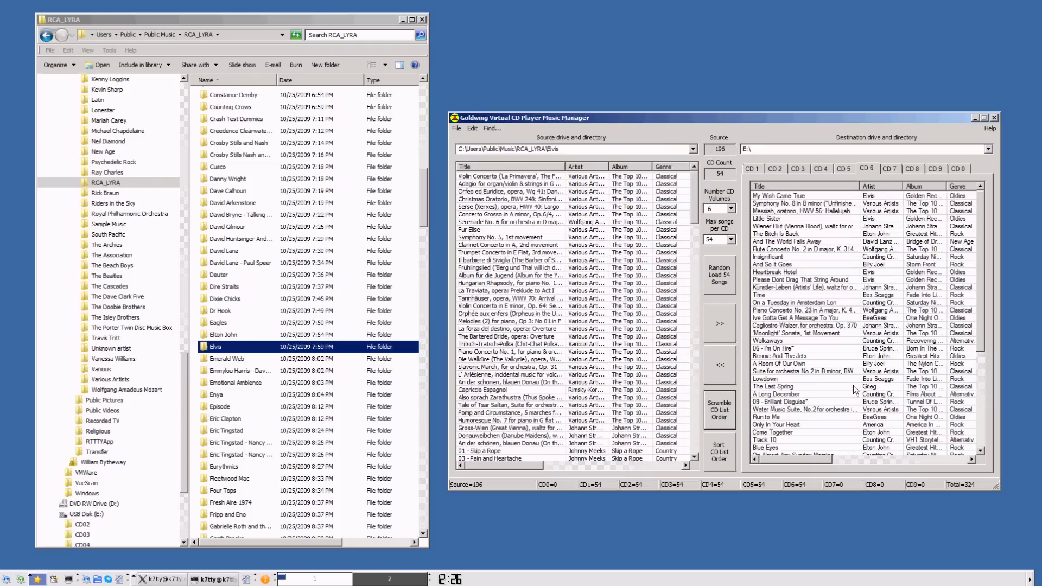
Step: Clear both the source and destination lists, and restore the saved configuration from MyMusic10.cfg
{"action": "left_click", "coordinate": [473, 129]}
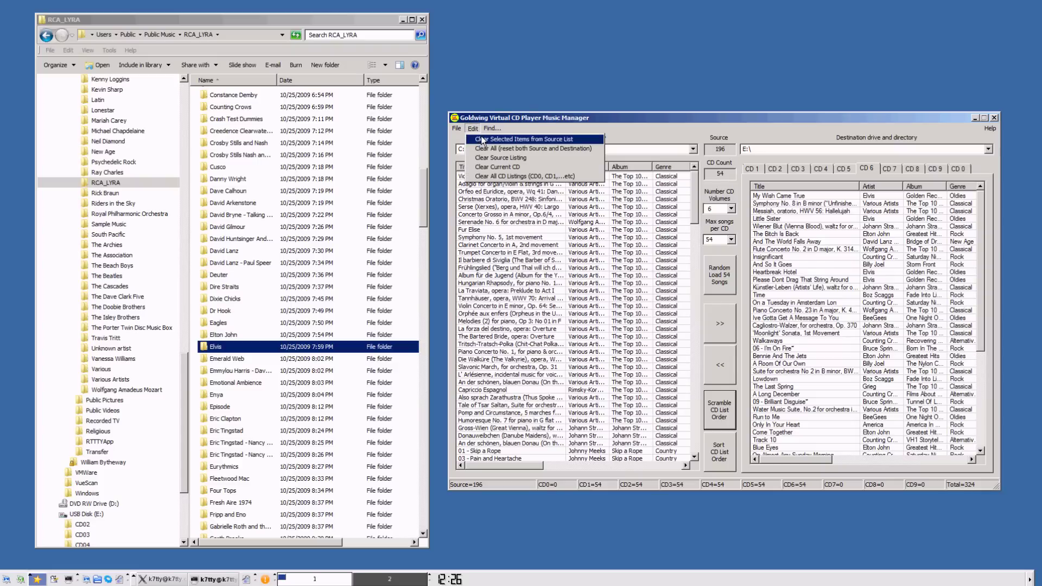
{"action": "left_click", "coordinate": [479, 148]}
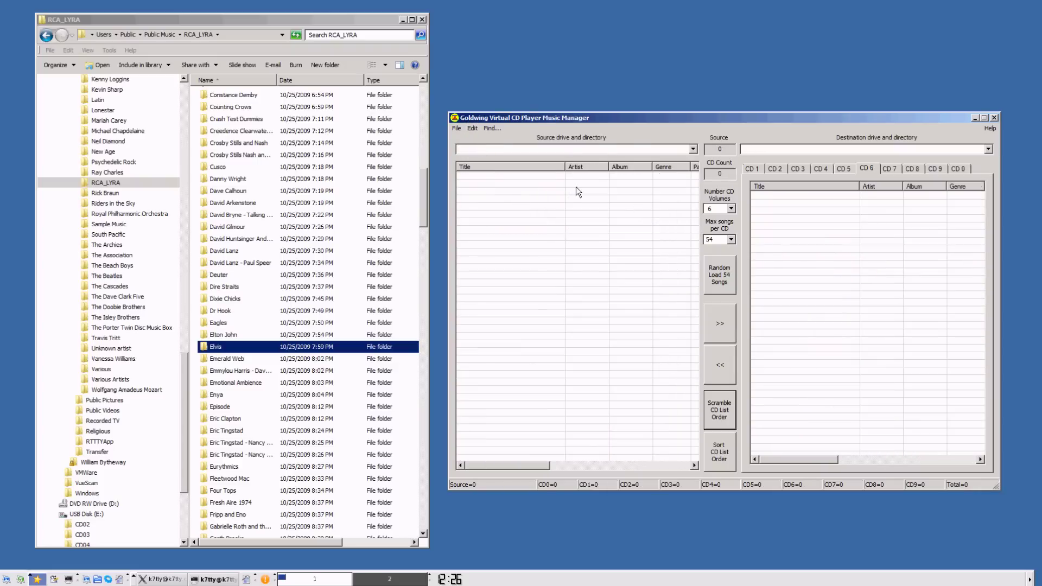
{"action": "left_click", "coordinate": [457, 129]}
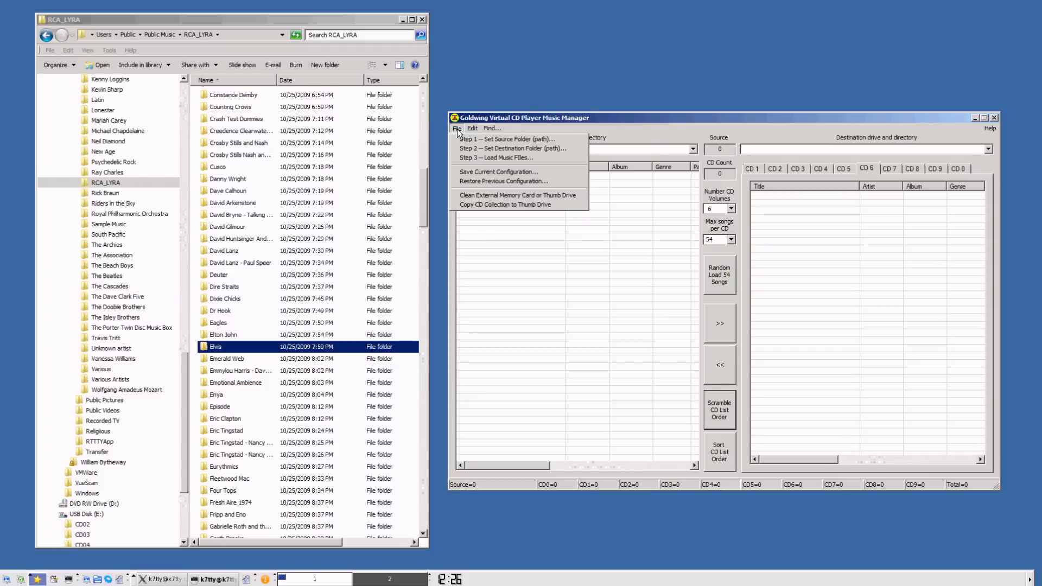
{"action": "left_click", "coordinate": [467, 175]}
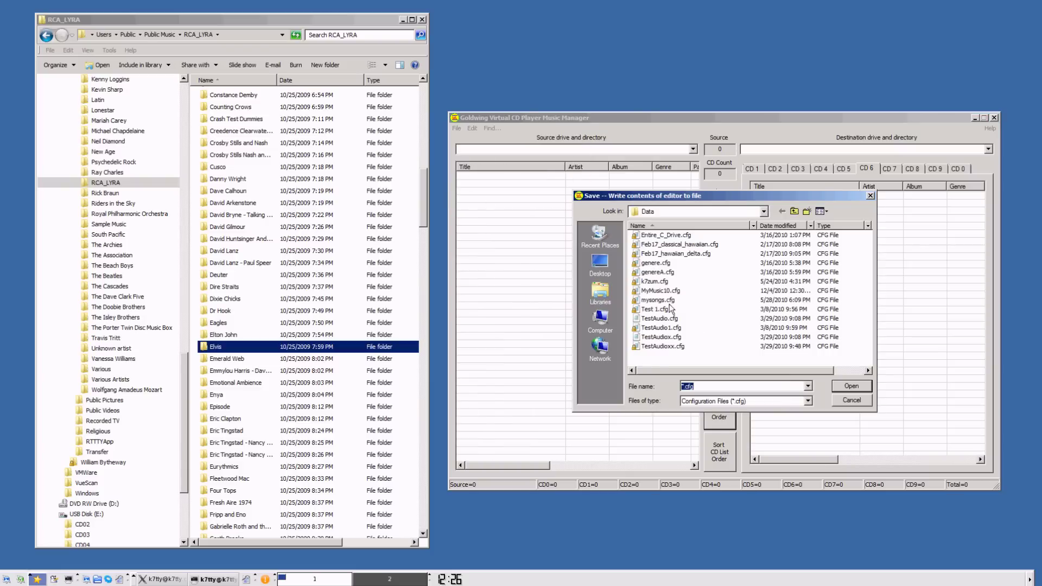
{"action": "double_click", "coordinate": [658, 291]}
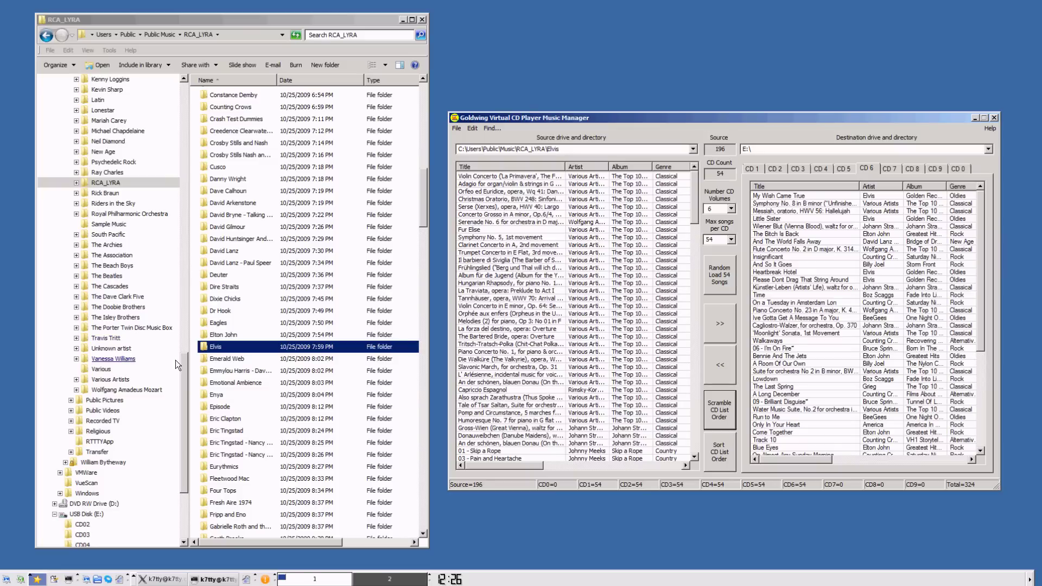
Step: Examine the songs copied to the root of USB Disk (E:) and its CD02 through CD06 folders in the file browser
{"action": "left_click_drag", "start_coordinate": [181, 359], "coordinate": [186, 422]}
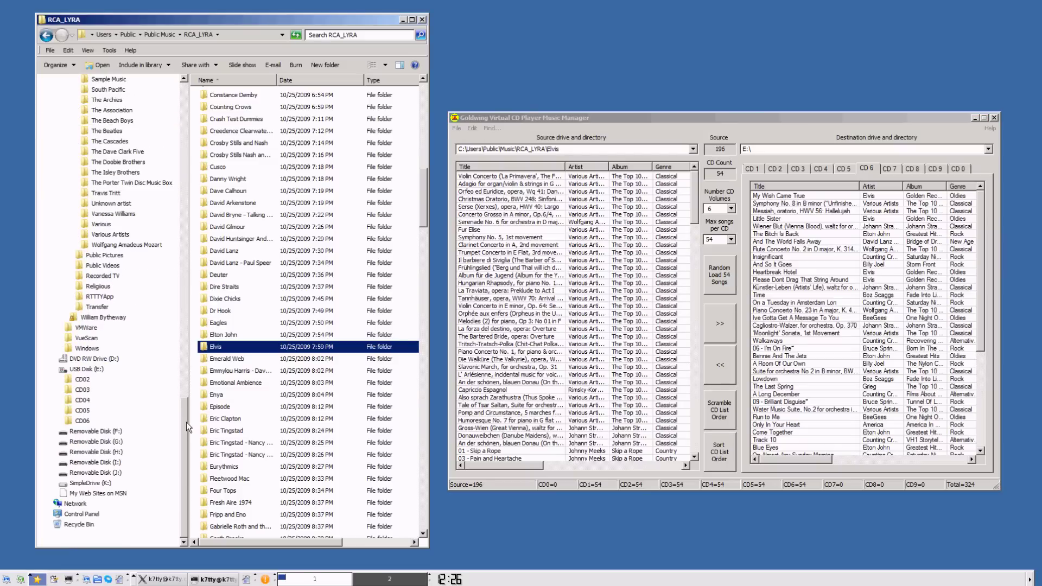
{"action": "left_click", "coordinate": [92, 371]}
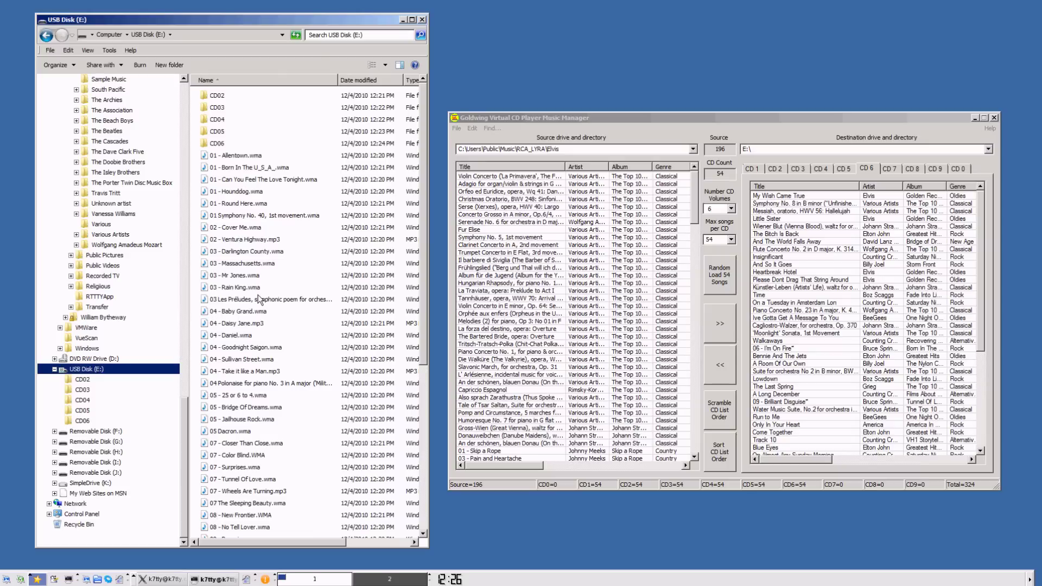
{"action": "left_click", "coordinate": [80, 379]}
{"action": "left_click", "coordinate": [80, 389]}
{"action": "left_click", "coordinate": [82, 399]}
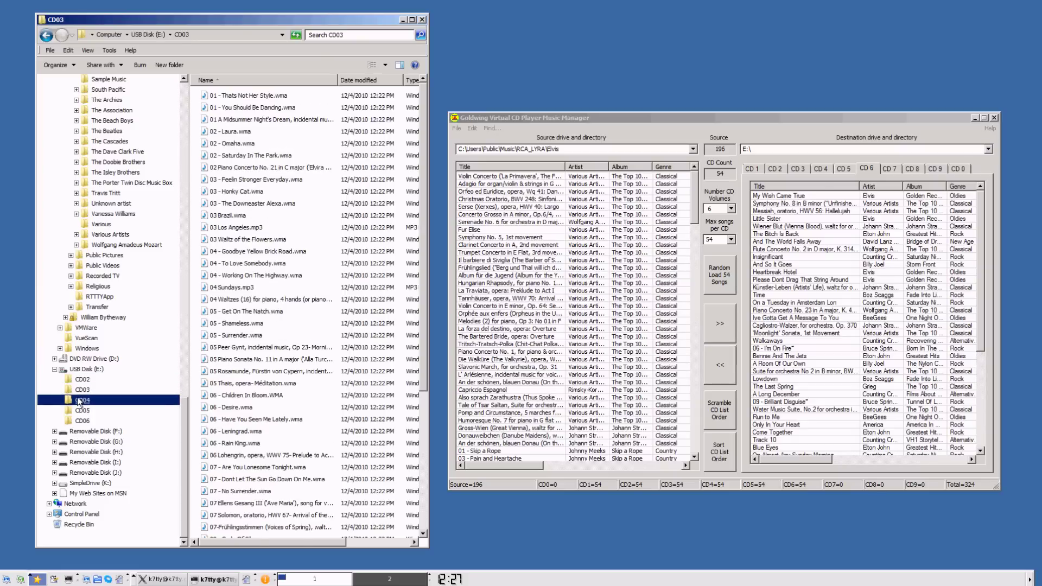
{"action": "left_click", "coordinate": [81, 410]}
{"action": "left_click", "coordinate": [82, 421]}
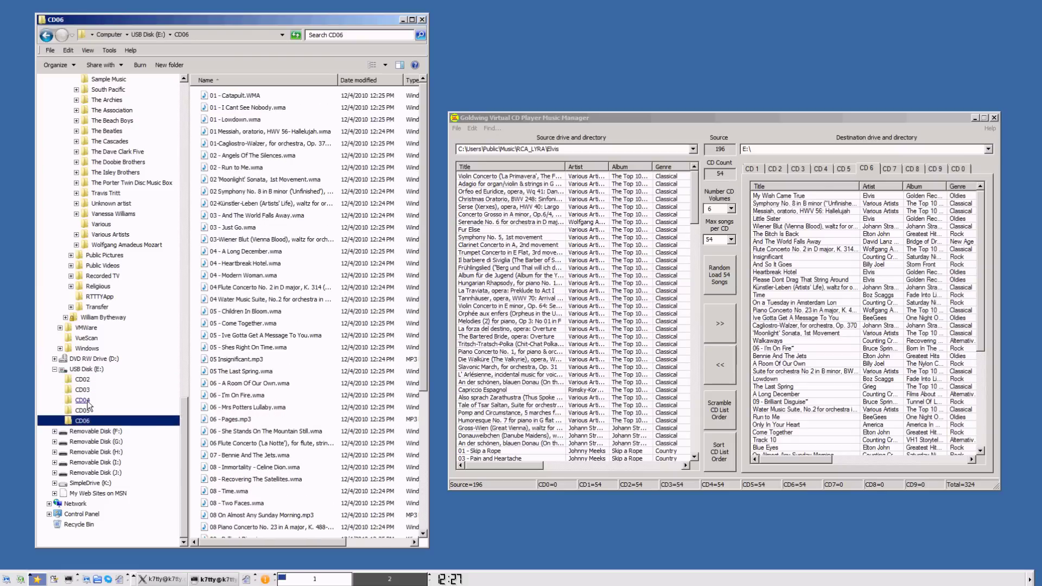